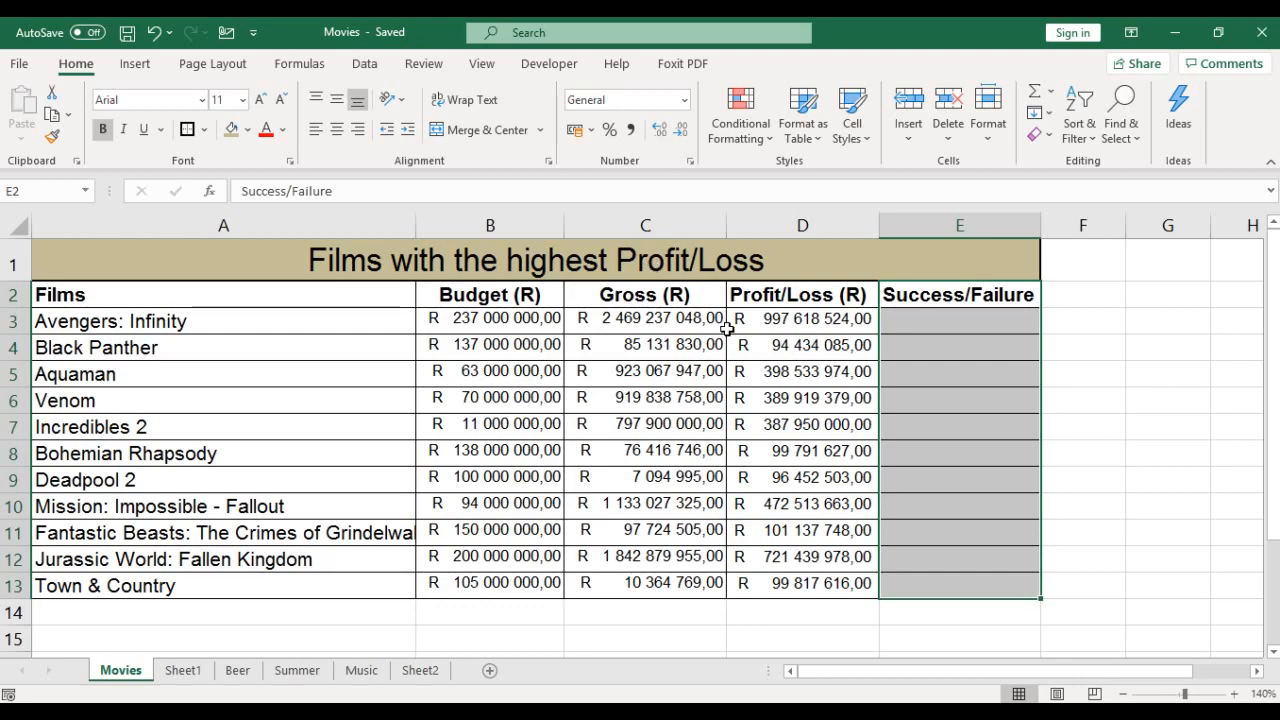
# Start an IF function in cell E3 with the logical test D3<350000000.
pyautogui.click(914, 317)
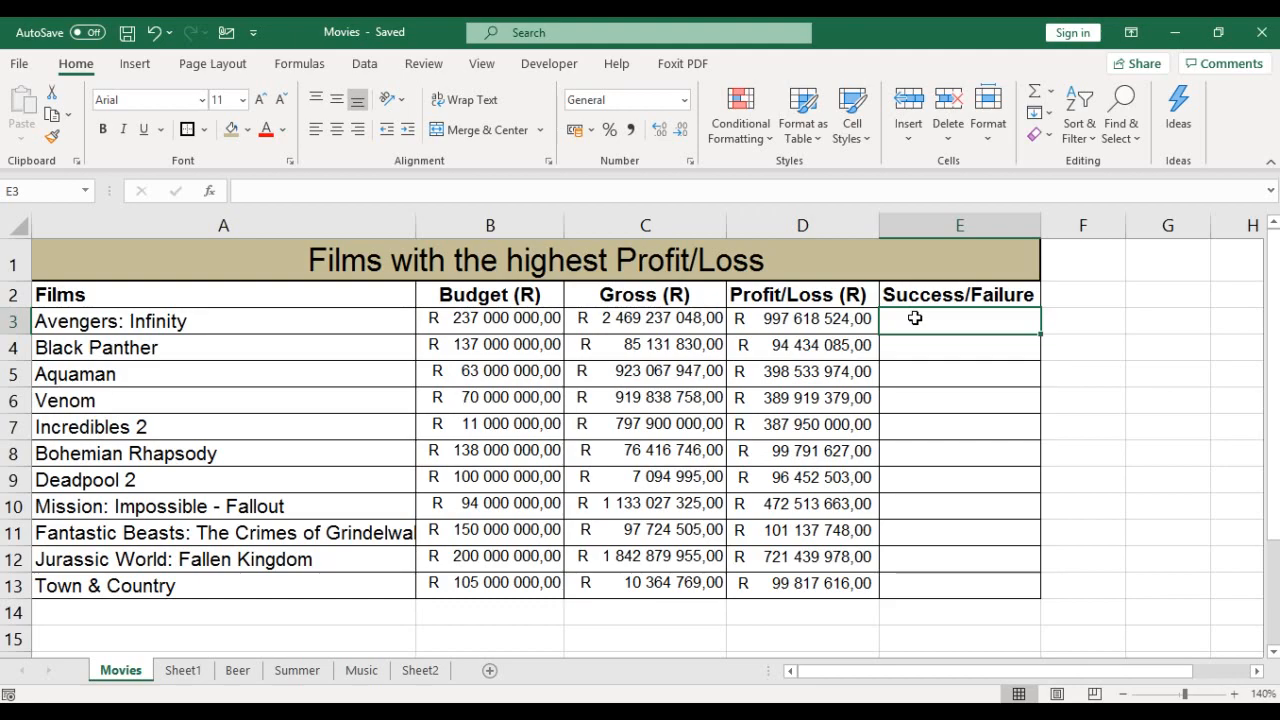
pyautogui.click(790, 294)
pyautogui.moveTo(790, 294); pyautogui.dragTo(816, 578)
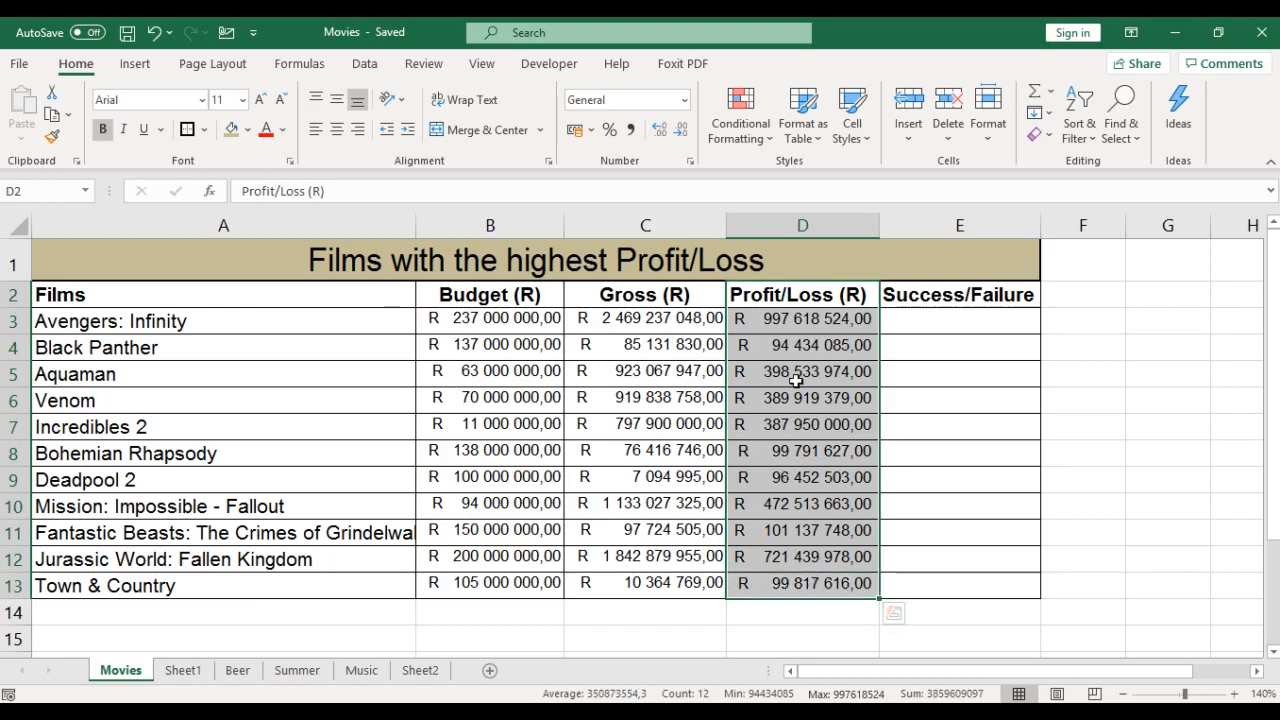
pyautogui.click(943, 320)
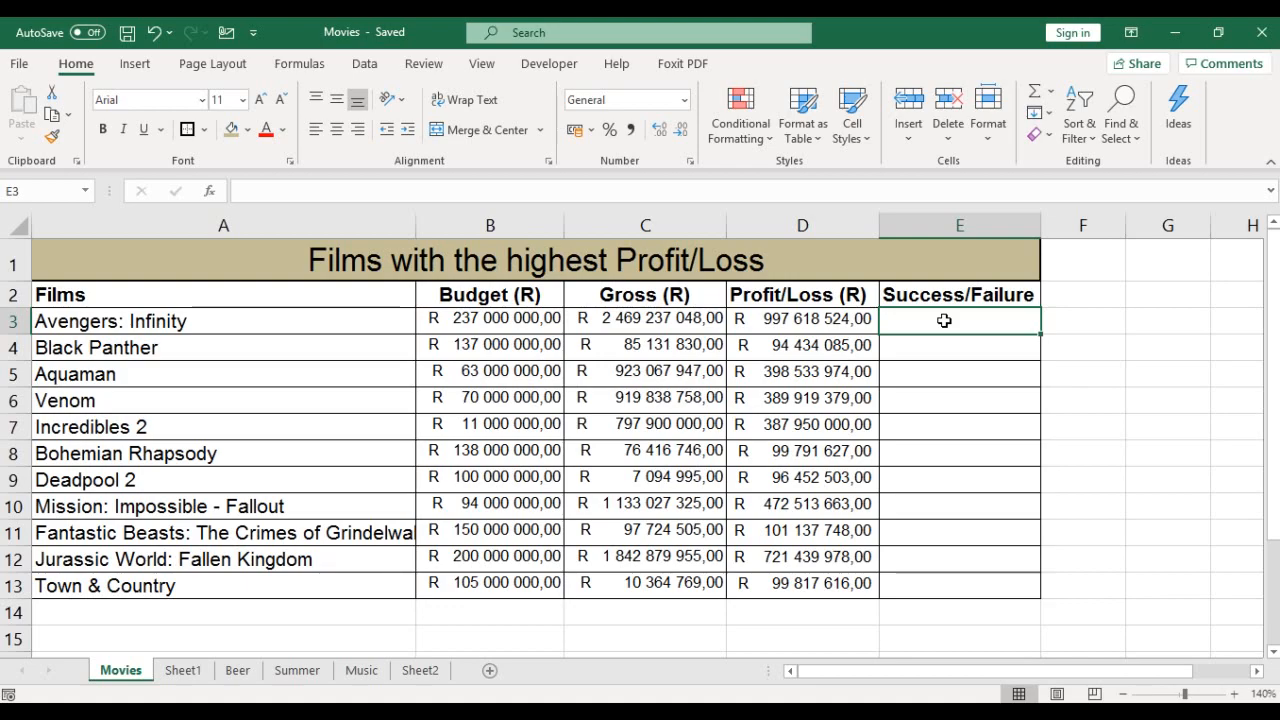
pyautogui.click(313, 66)
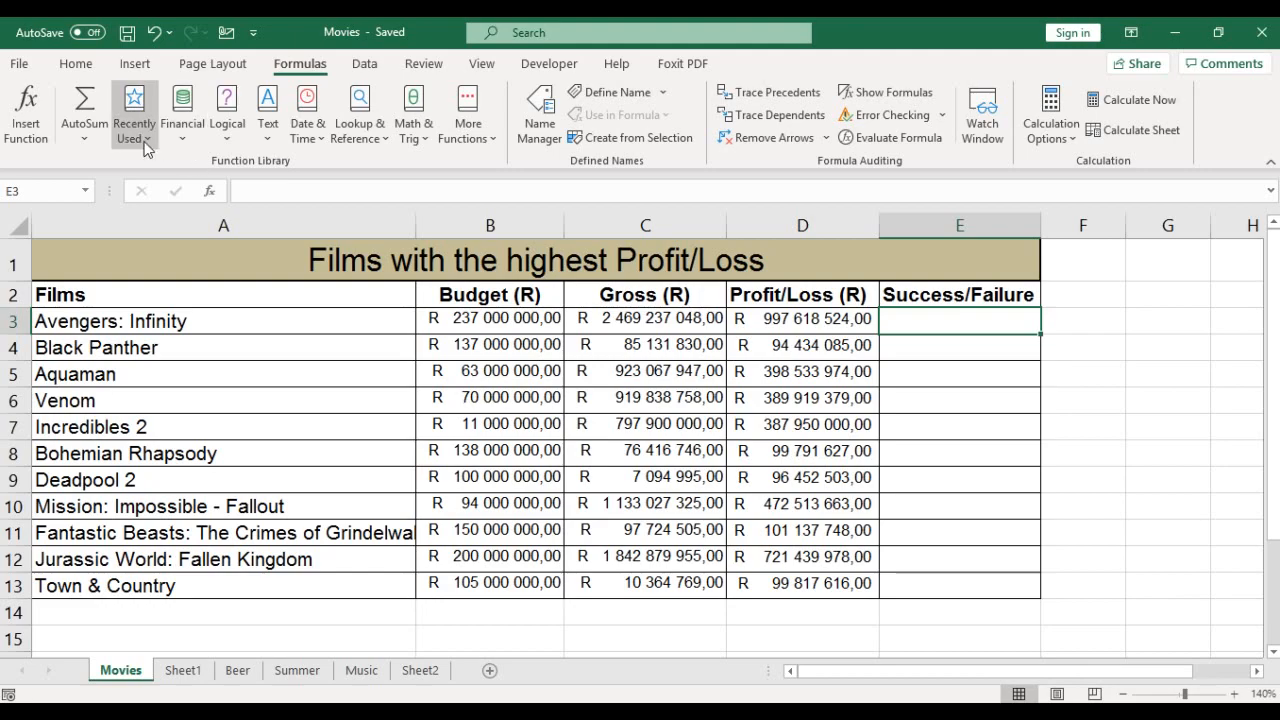
pyautogui.click(230, 141)
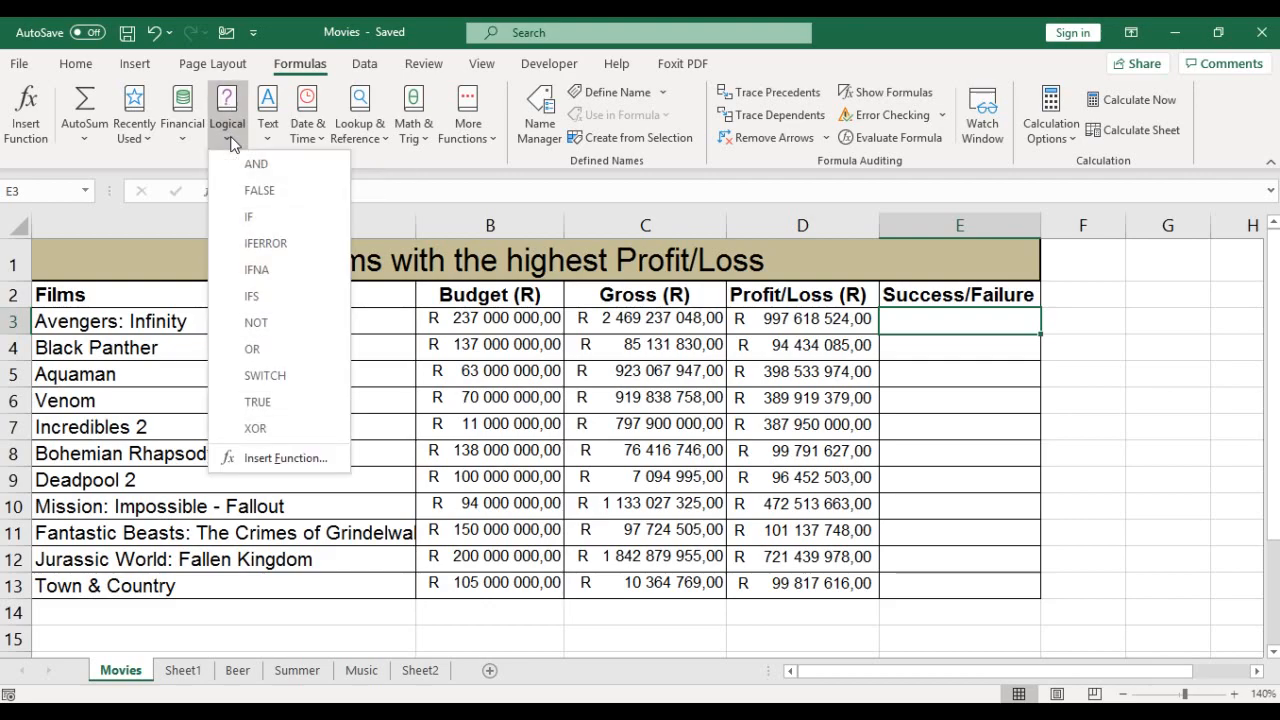
pyautogui.click(252, 216)
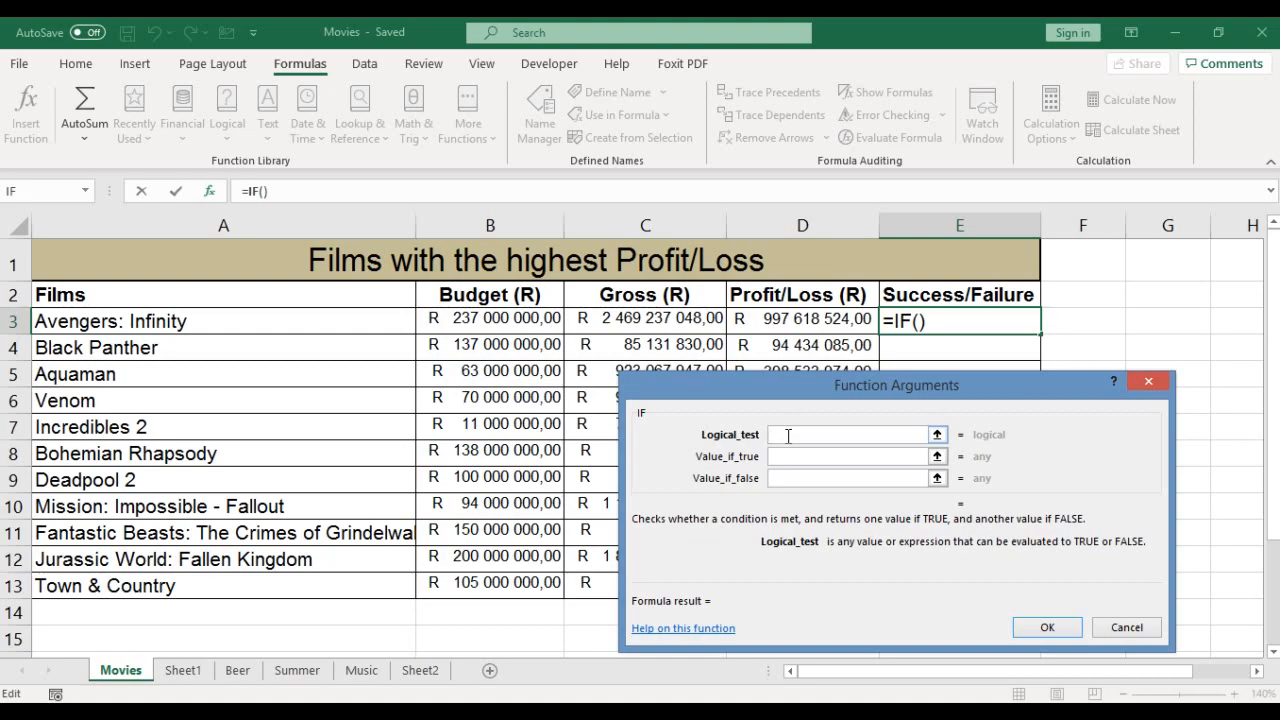
pyautogui.click(794, 318)
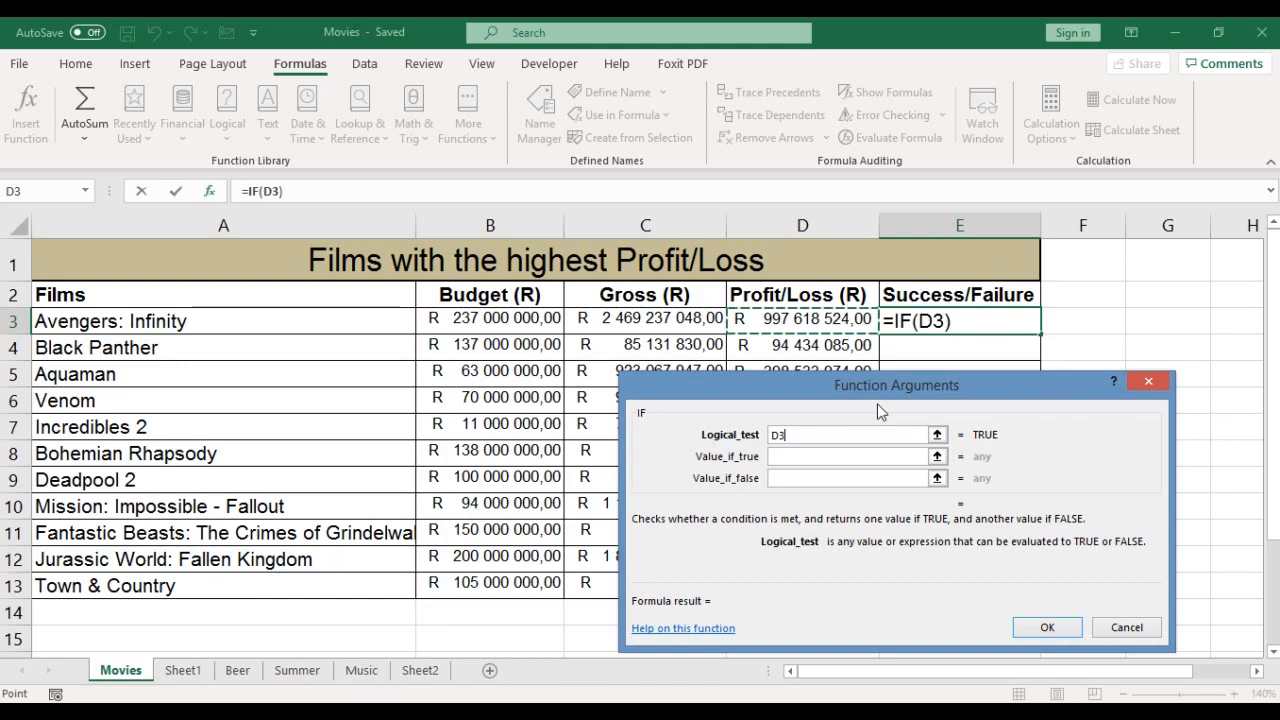
pyautogui.write('<')
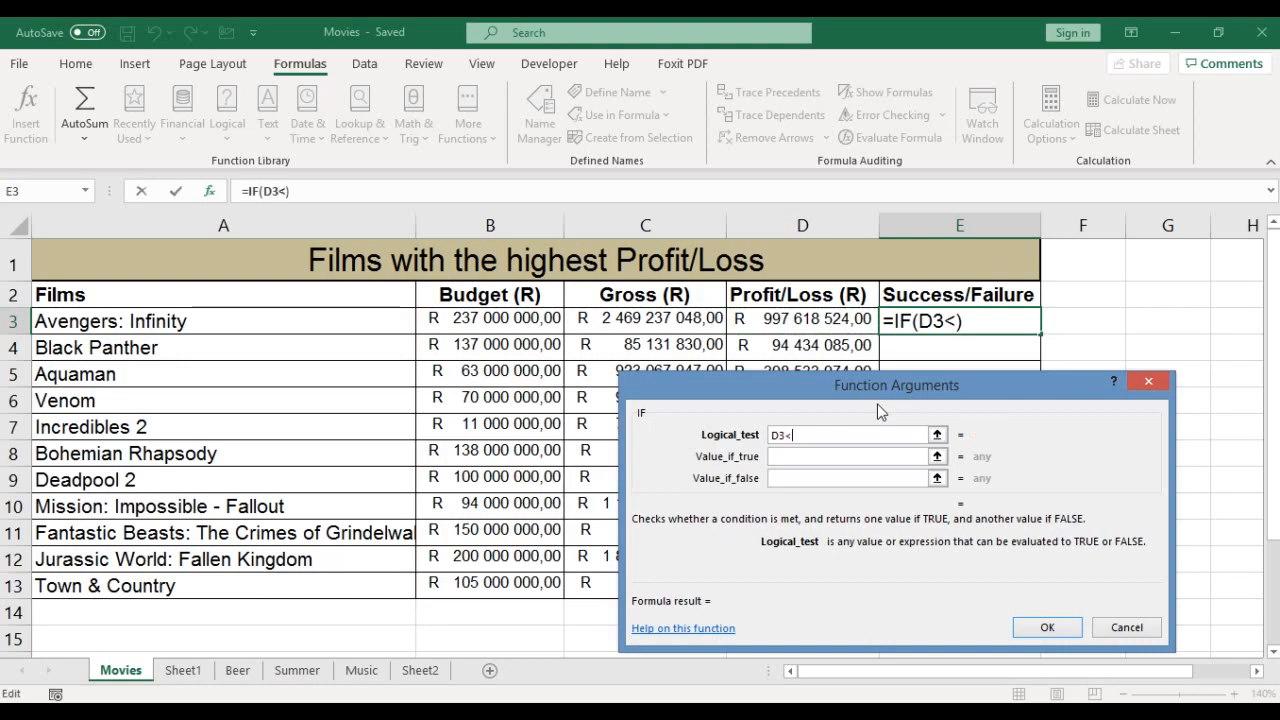
pyautogui.write('350')
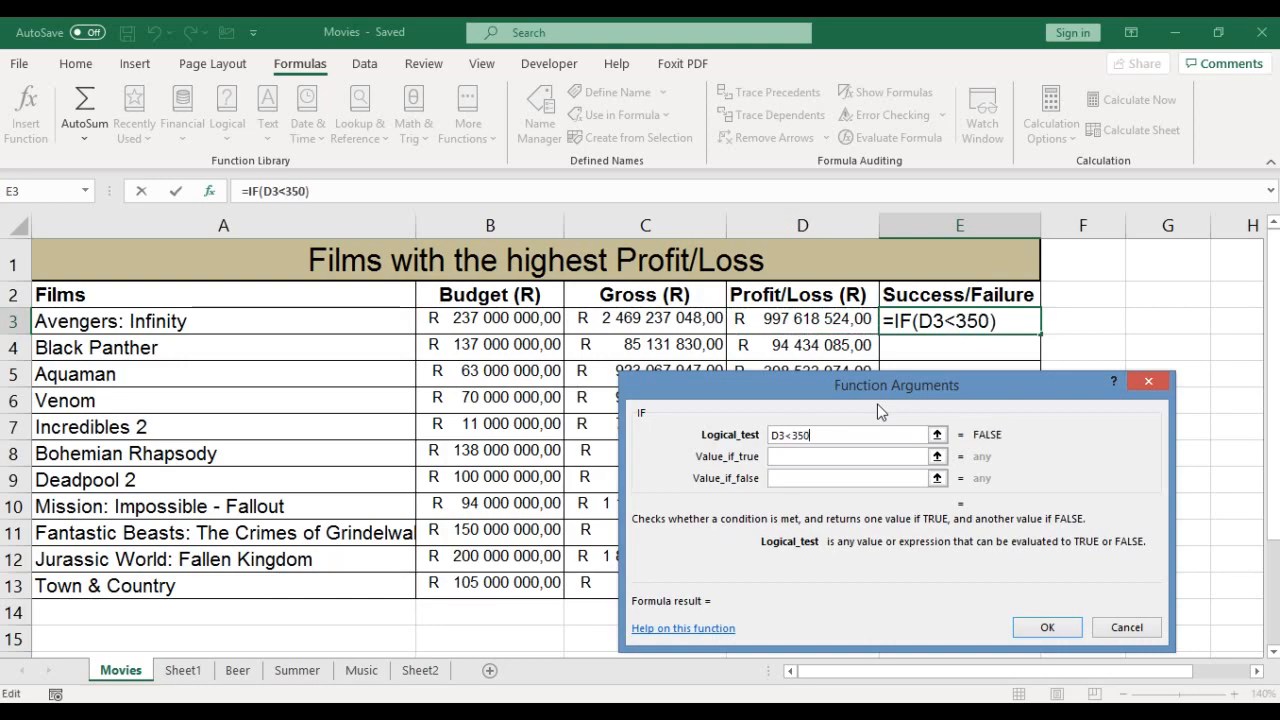
pyautogui.write('000')
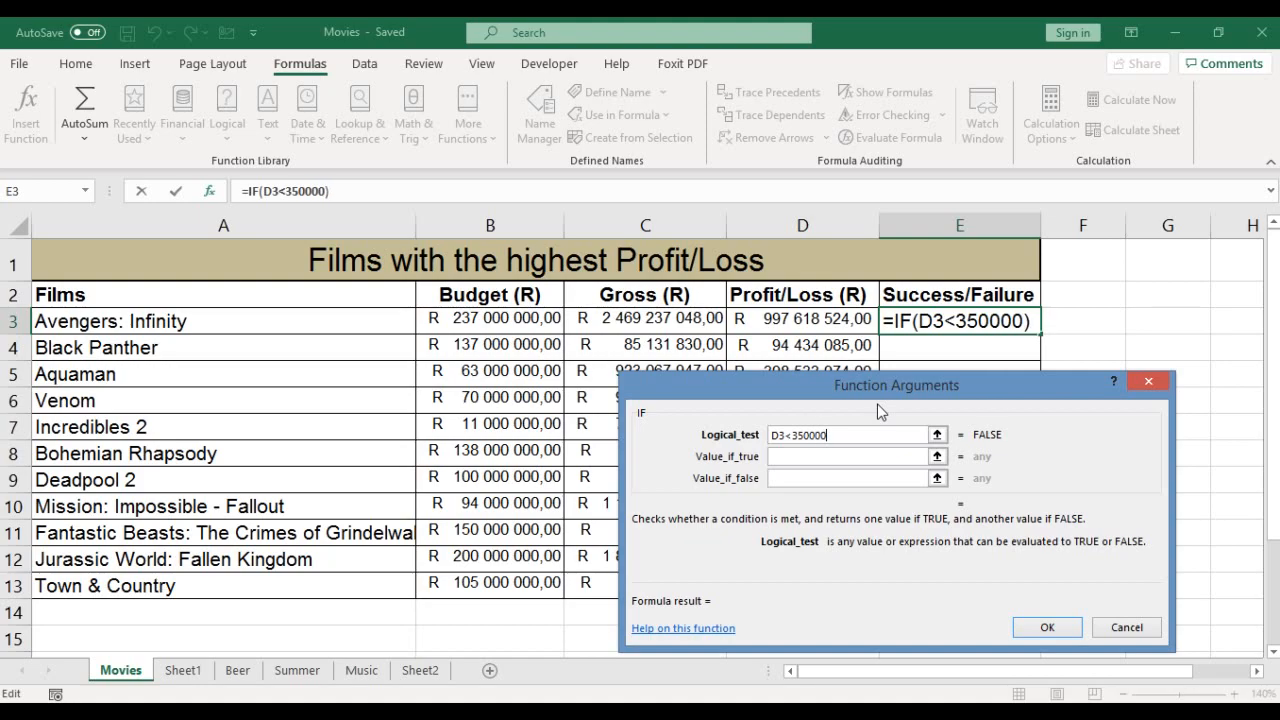
pyautogui.write('000')
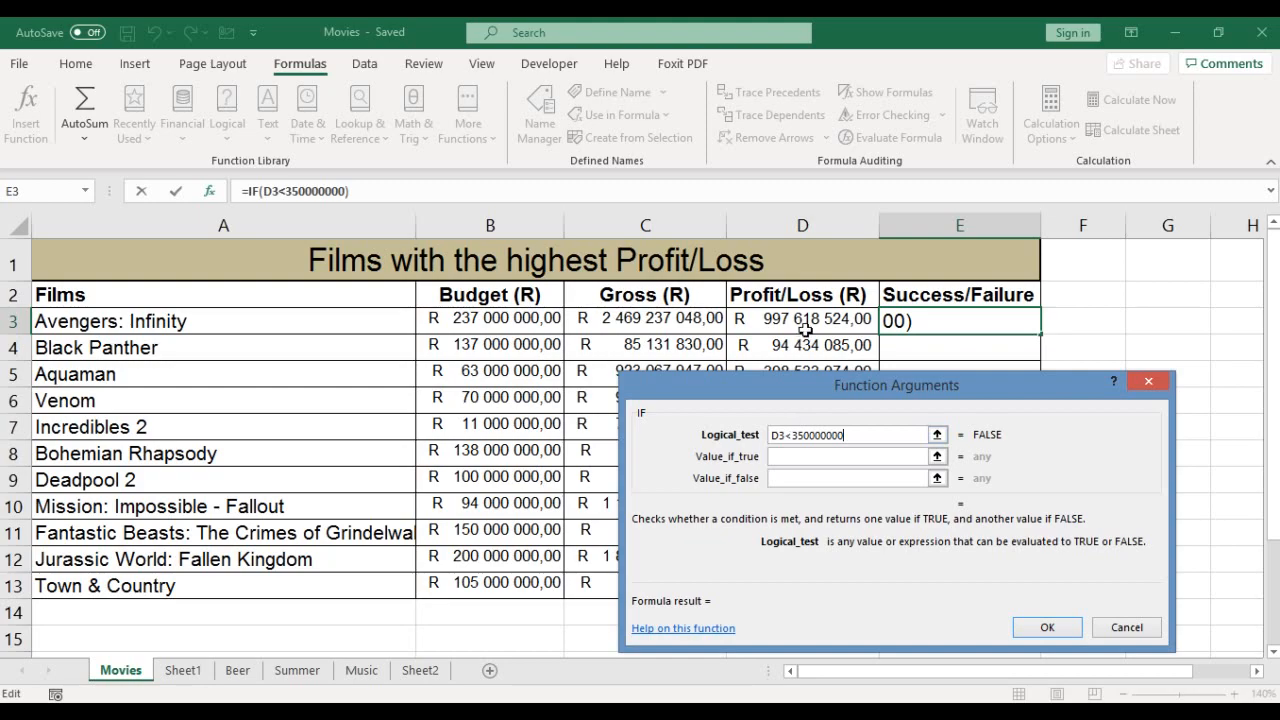
# Set the IF function to return Failure when the test is true and Success when it is false.
pyautogui.click(814, 456)
pyautogui.write('F')
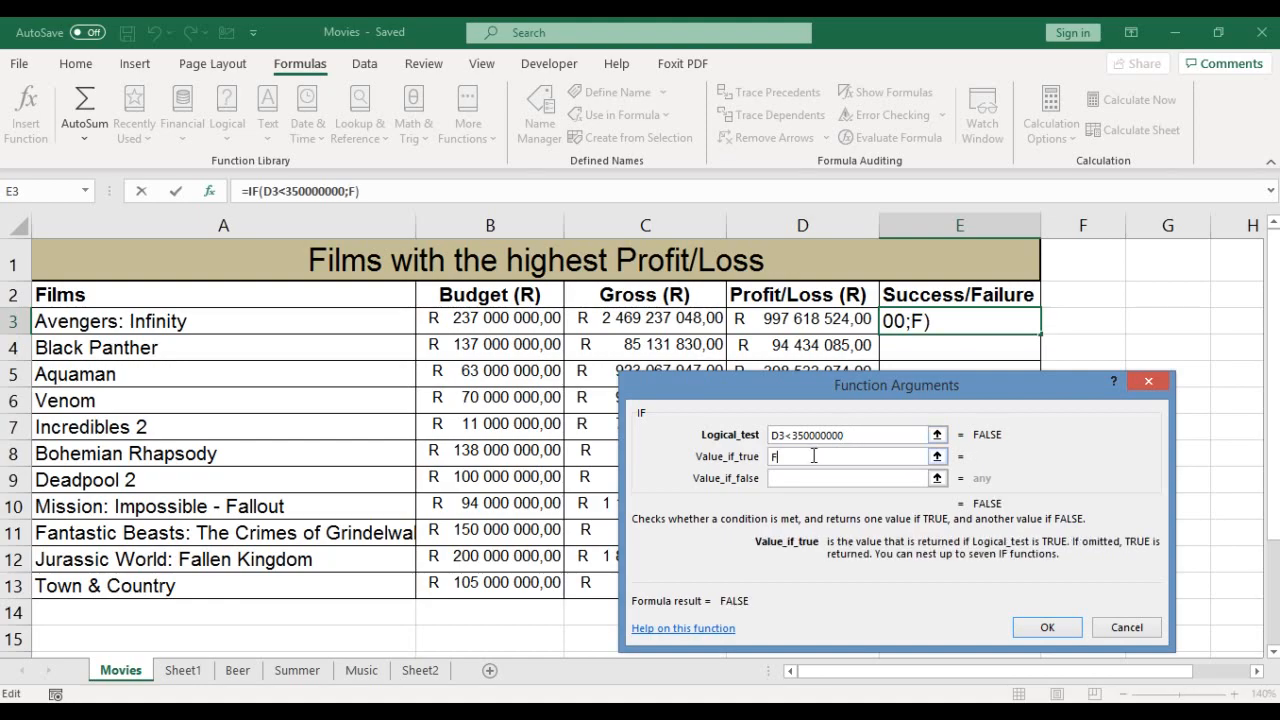
pyautogui.write('ail')
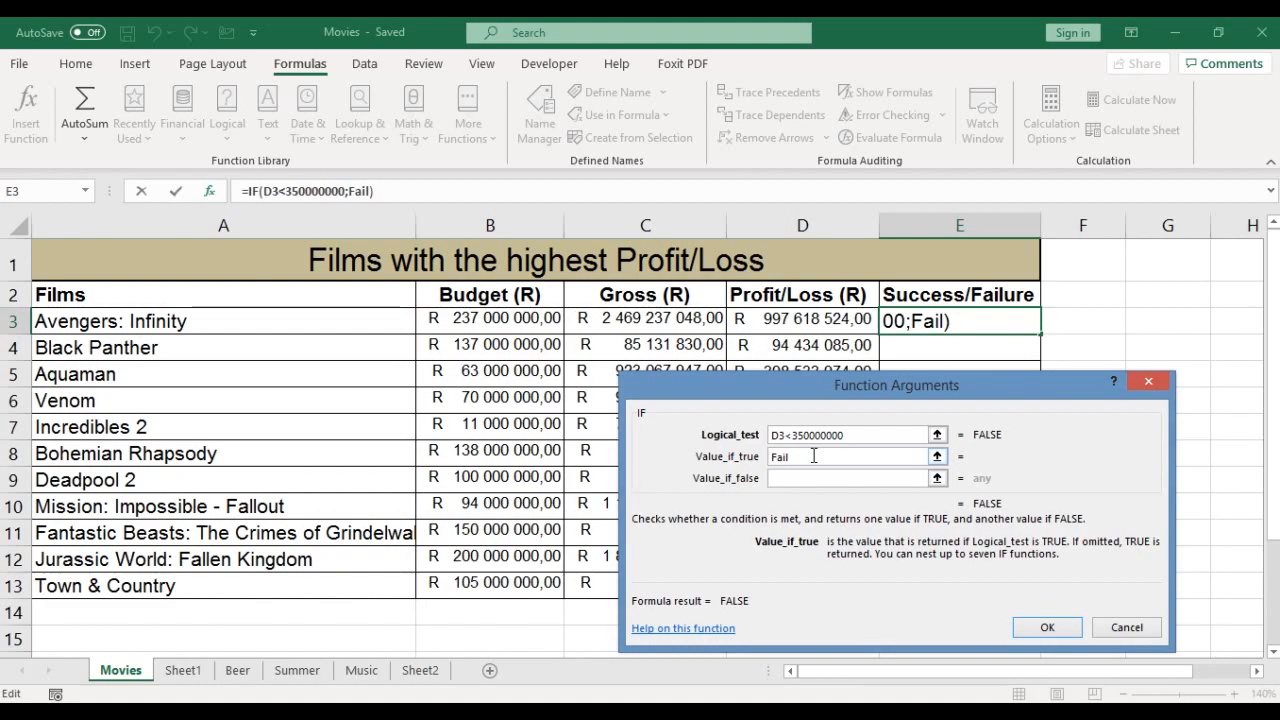
pyautogui.write('ure')
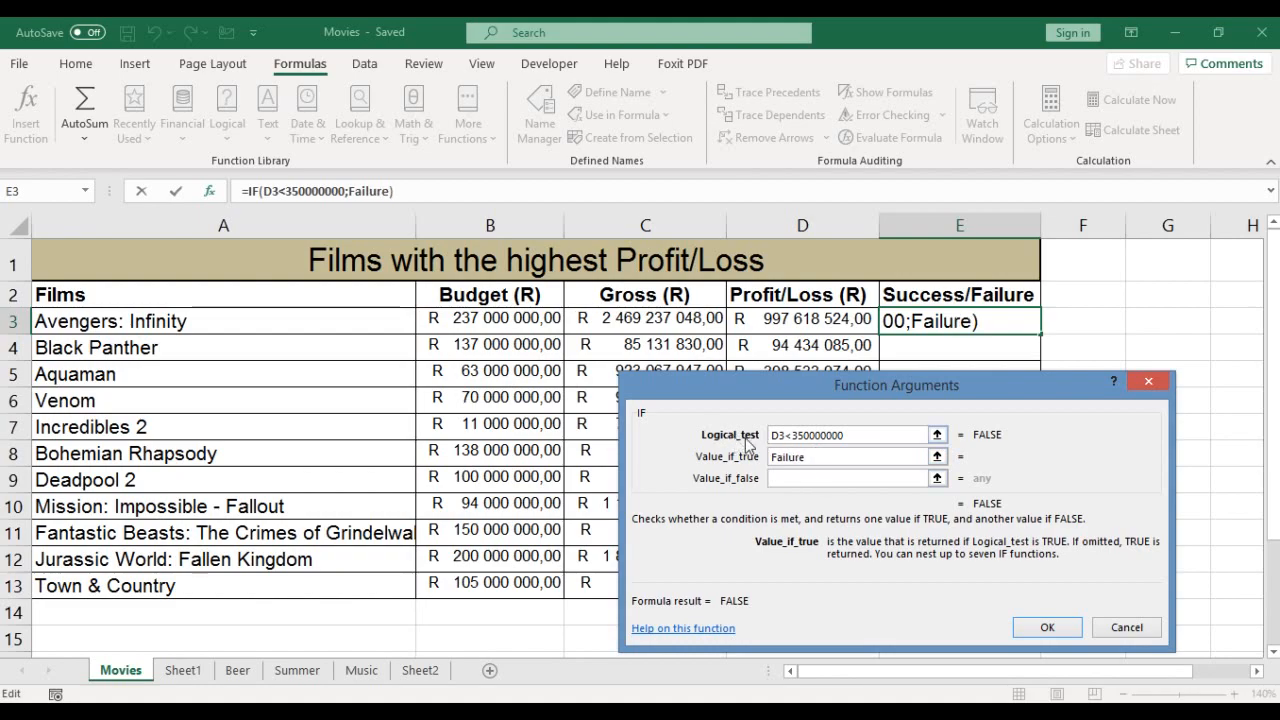
pyautogui.click(783, 477)
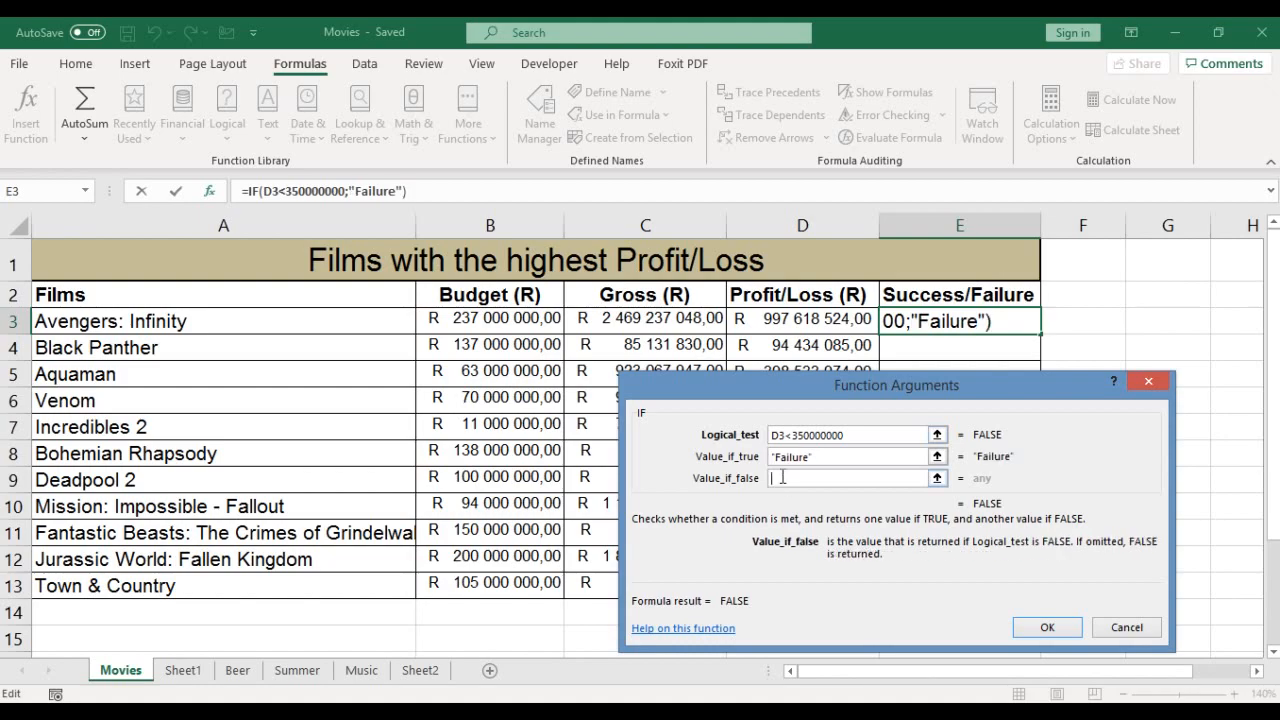
pyautogui.write('Su')
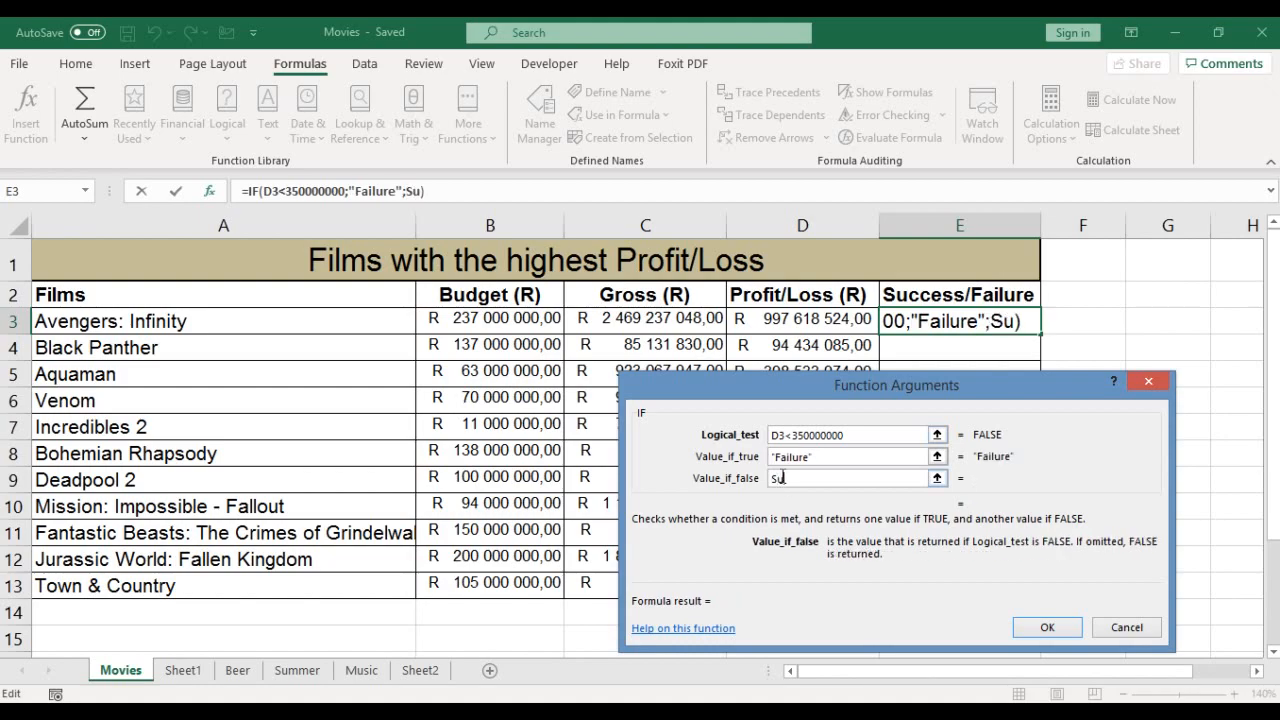
pyautogui.write('cc')
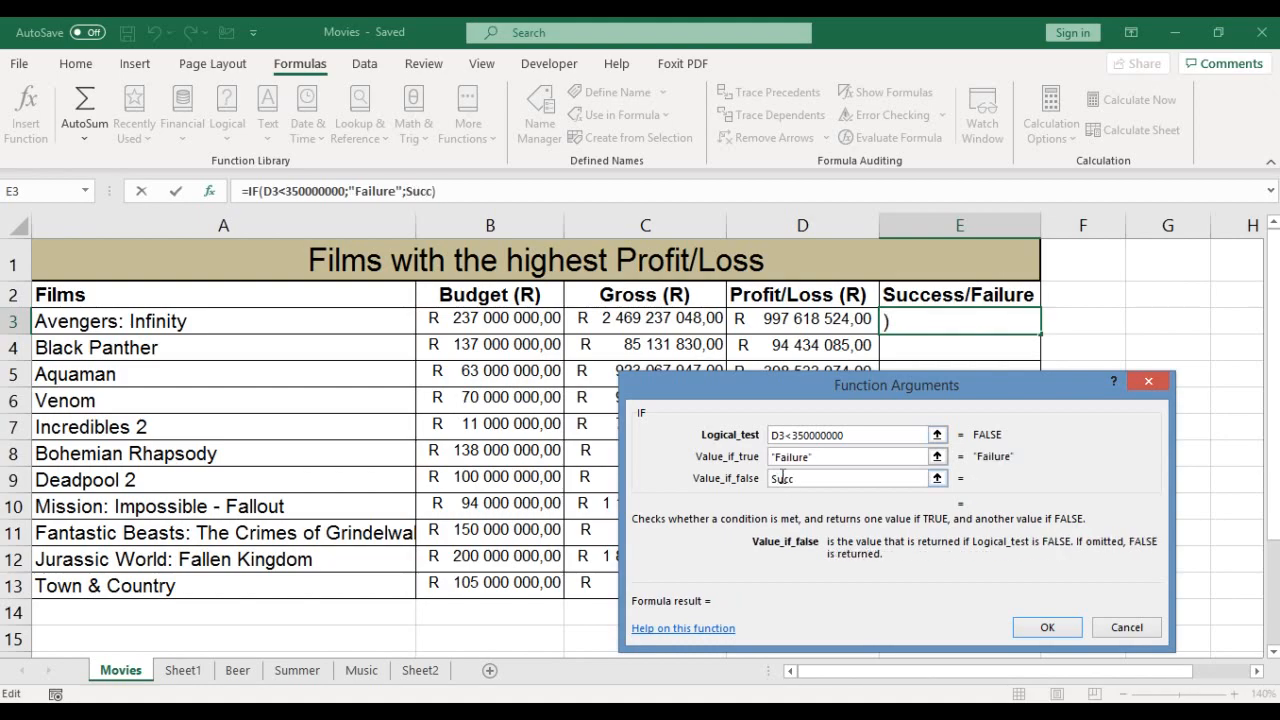
pyautogui.write('ess')
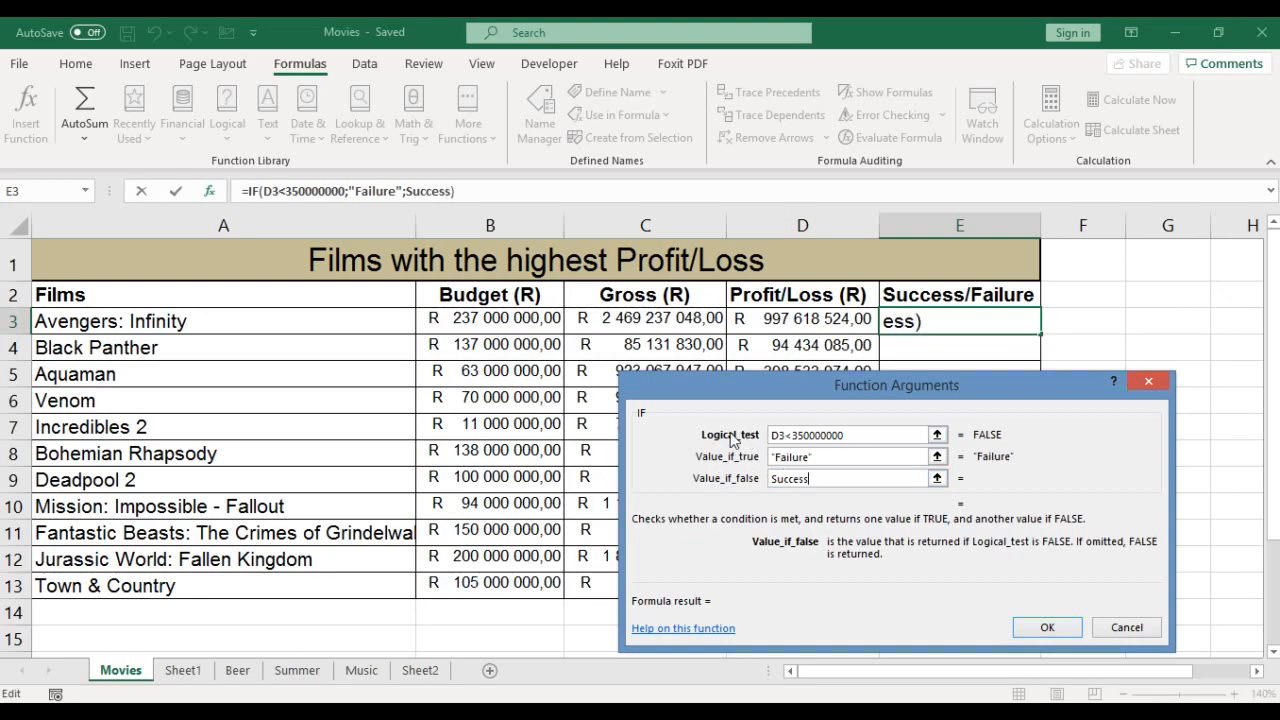
# Review the logical test and both return values of the IF function, and confirm the formula in E3.
pyautogui.click(859, 437)
pyautogui.moveTo(848, 437); pyautogui.dragTo(770, 435)
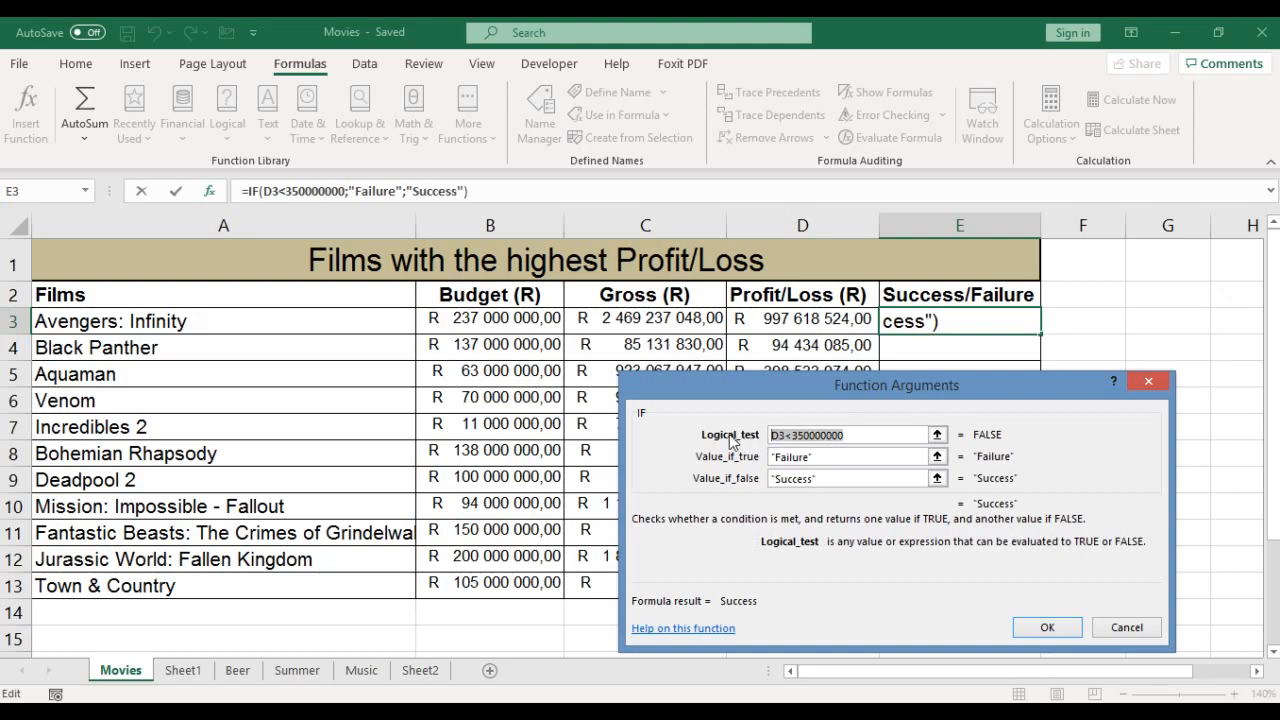
pyautogui.click(817, 456)
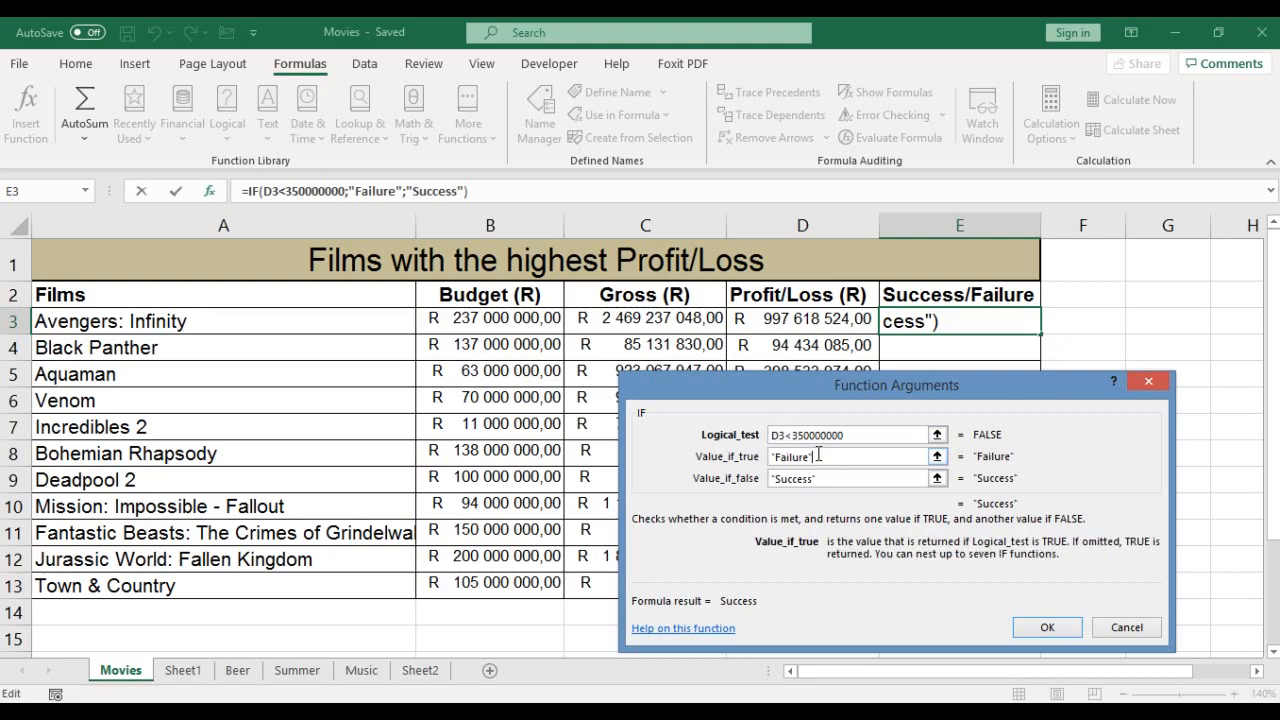
pyautogui.moveTo(812, 456); pyautogui.dragTo(770, 457)
pyautogui.moveTo(820, 478); pyautogui.dragTo(771, 478)
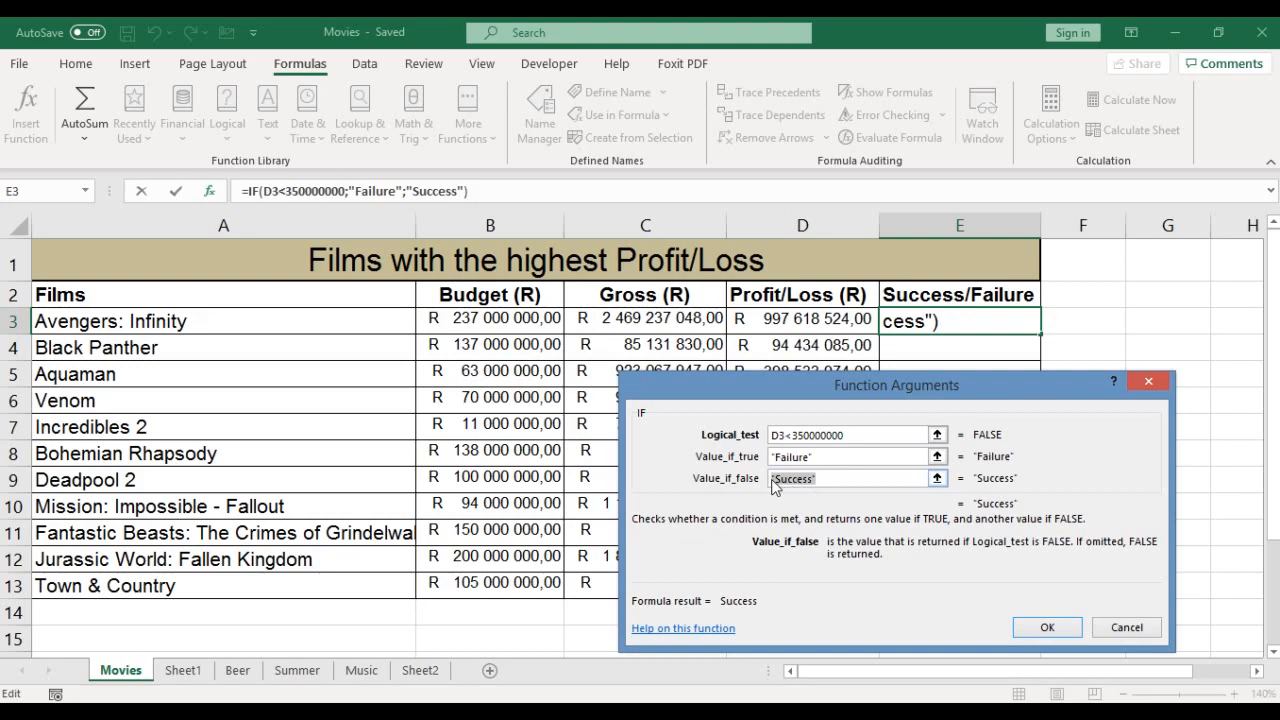
pyautogui.click(872, 479)
pyautogui.click(1046, 628)
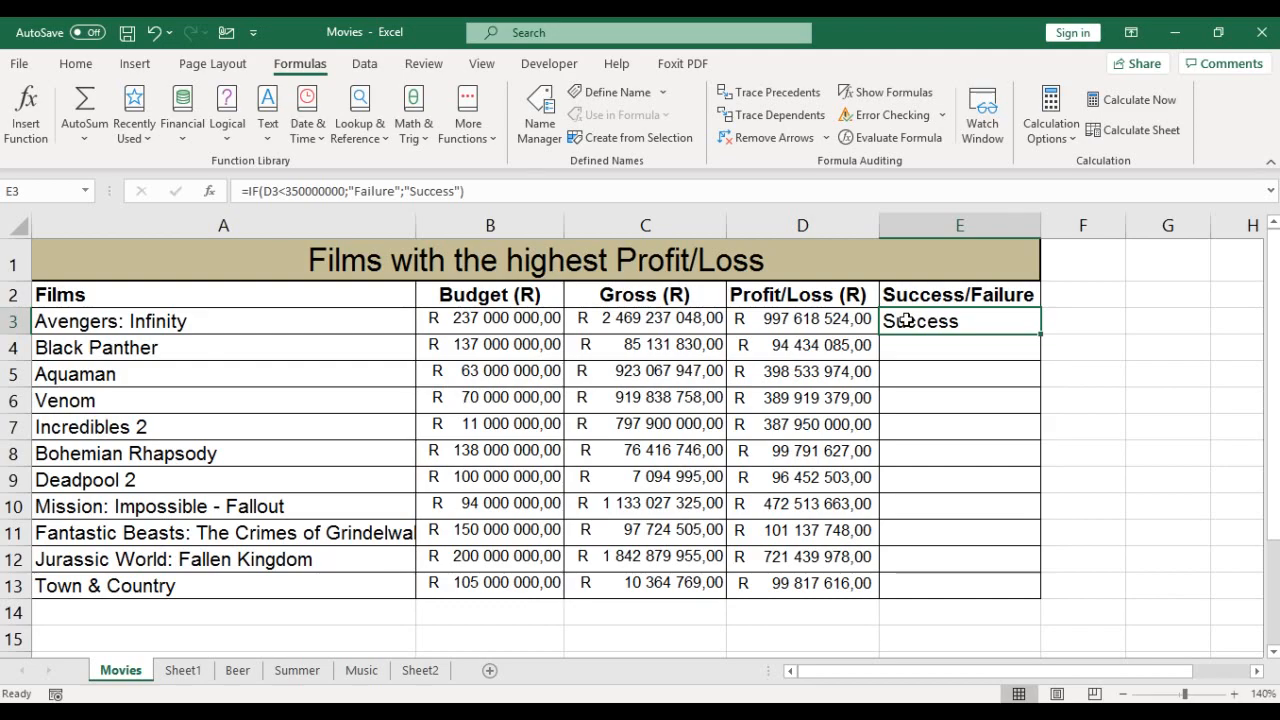
# Copy the IF formula from E3 down the Success/Failure column through E13.
pyautogui.click(792, 322)
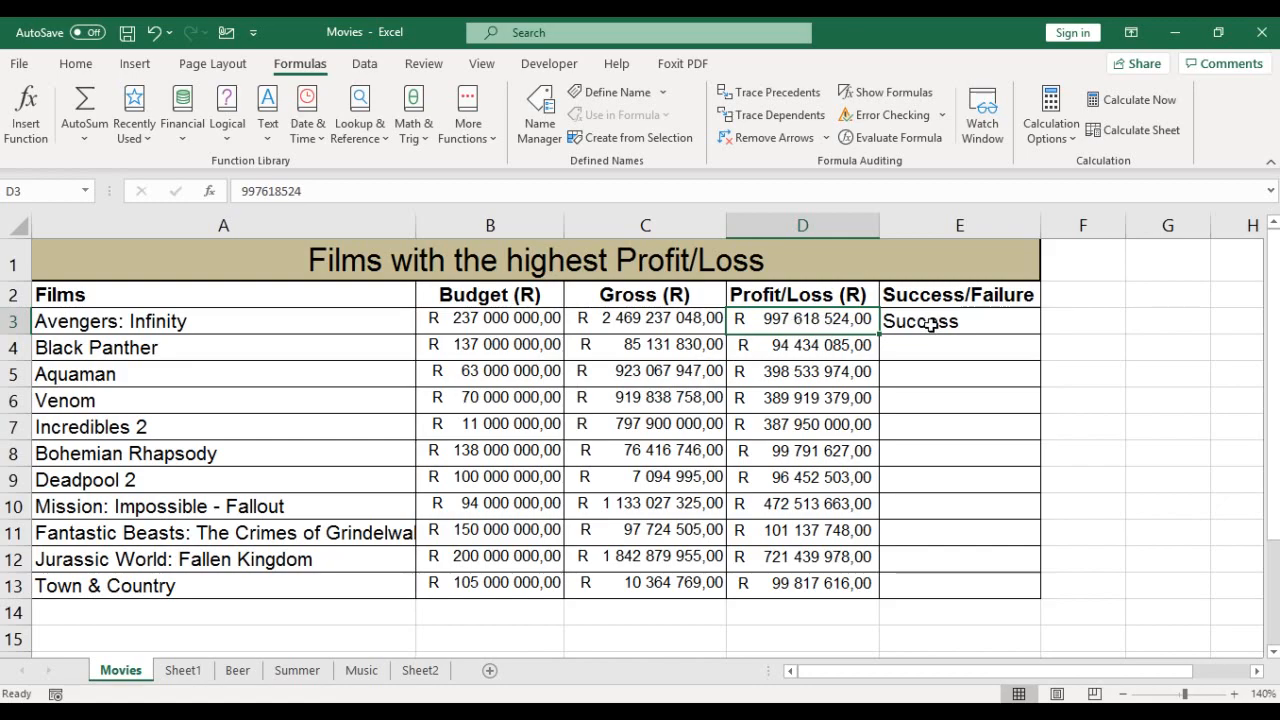
pyautogui.click(994, 322)
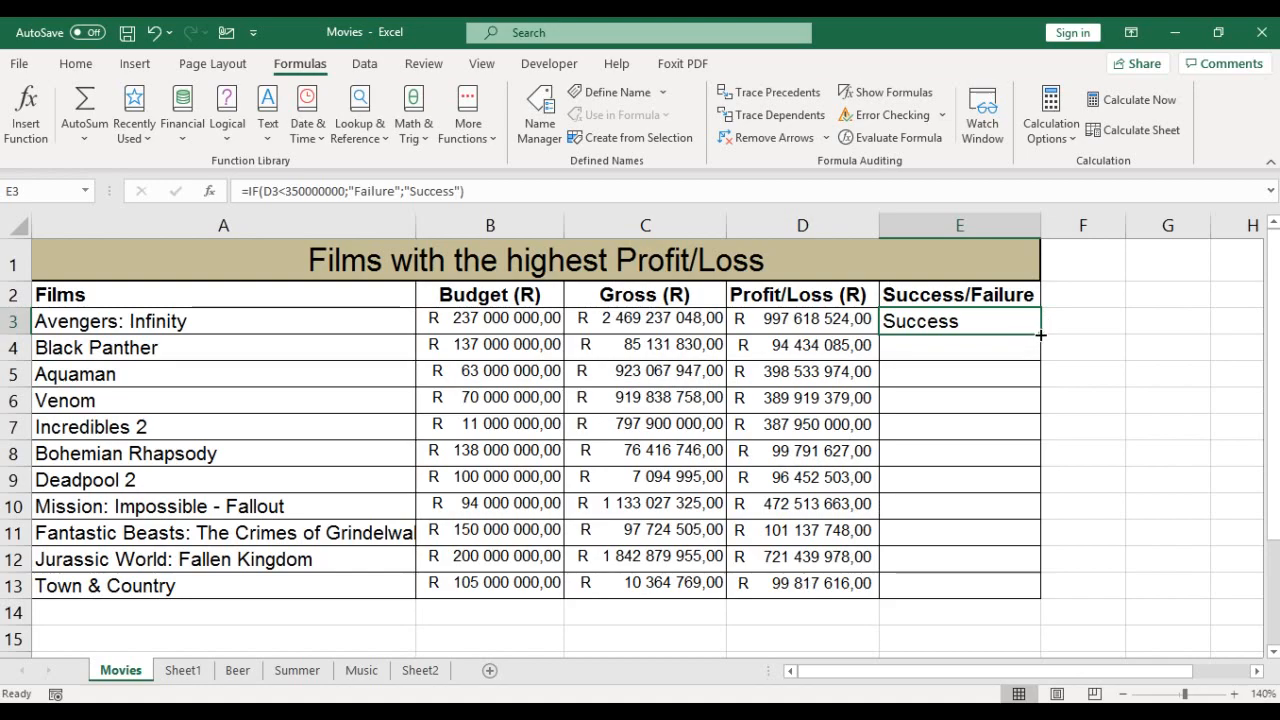
pyautogui.moveTo(1043, 334); pyautogui.dragTo(1043, 602)
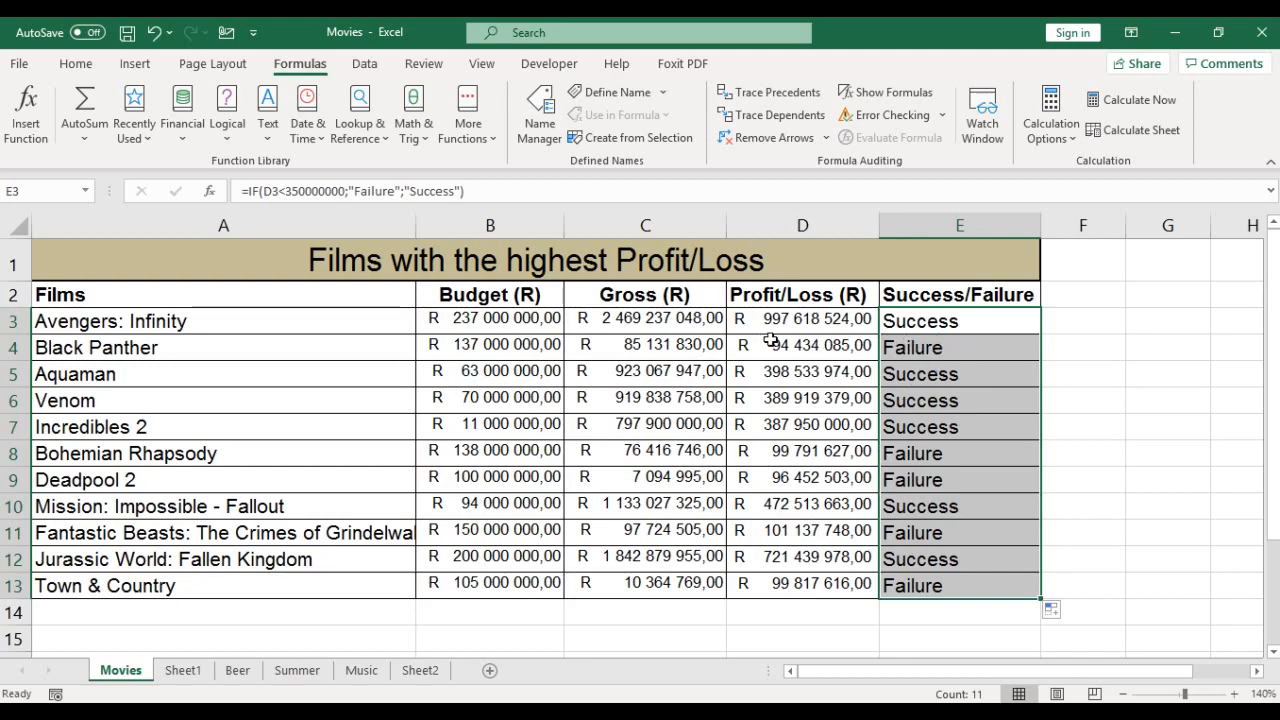
# Apply a red font colour to Black Panther's Profit/Loss and Success/Failure cells, D4 and E4.
pyautogui.click(940, 350)
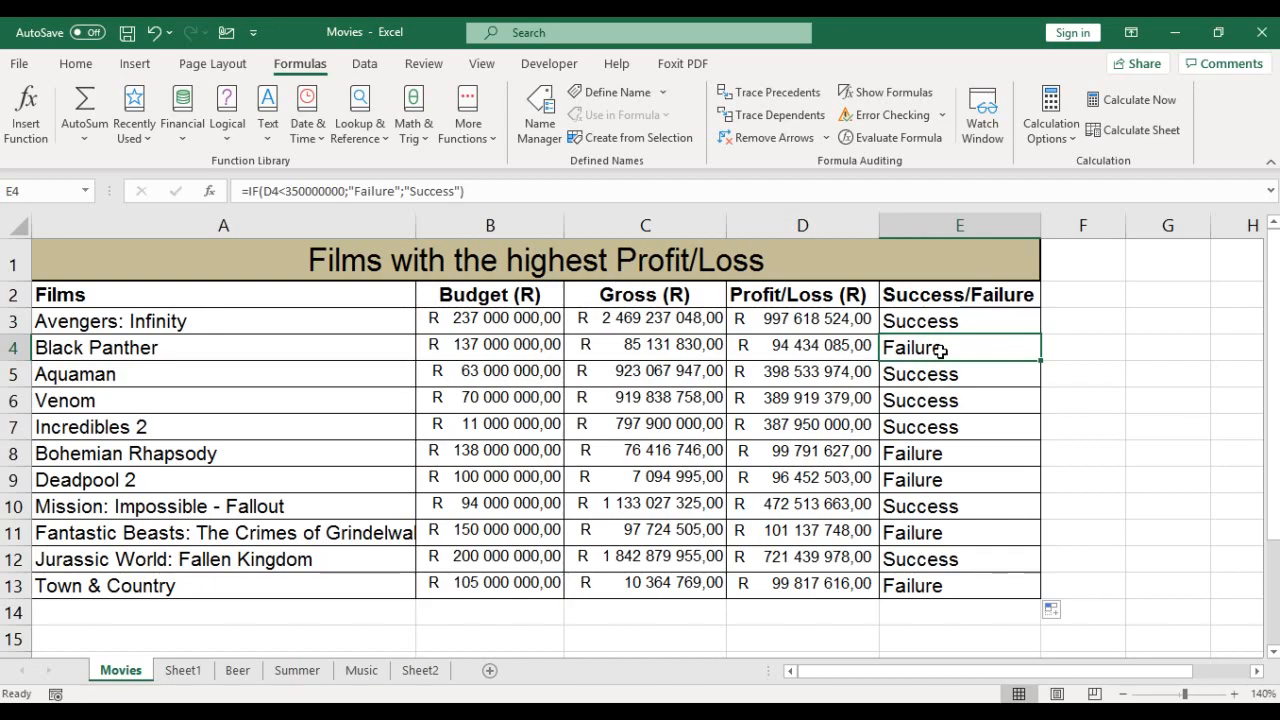
pyautogui.click(819, 351)
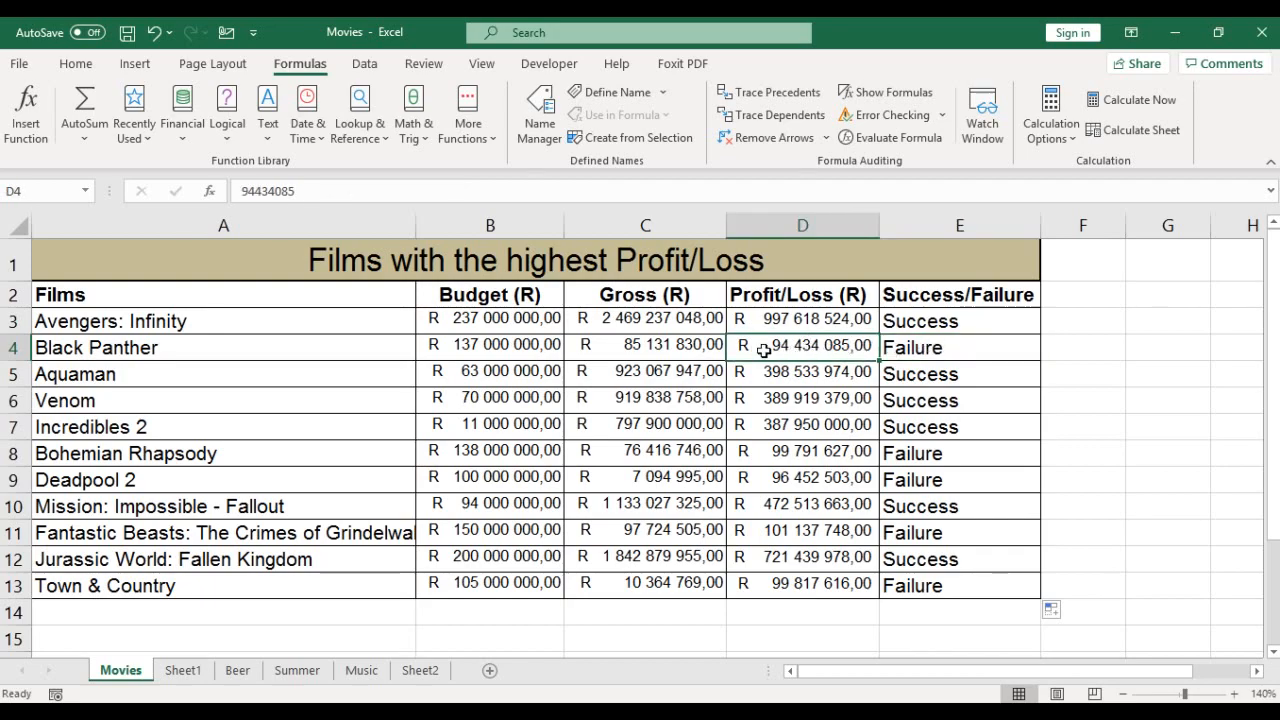
pyautogui.click(75, 63)
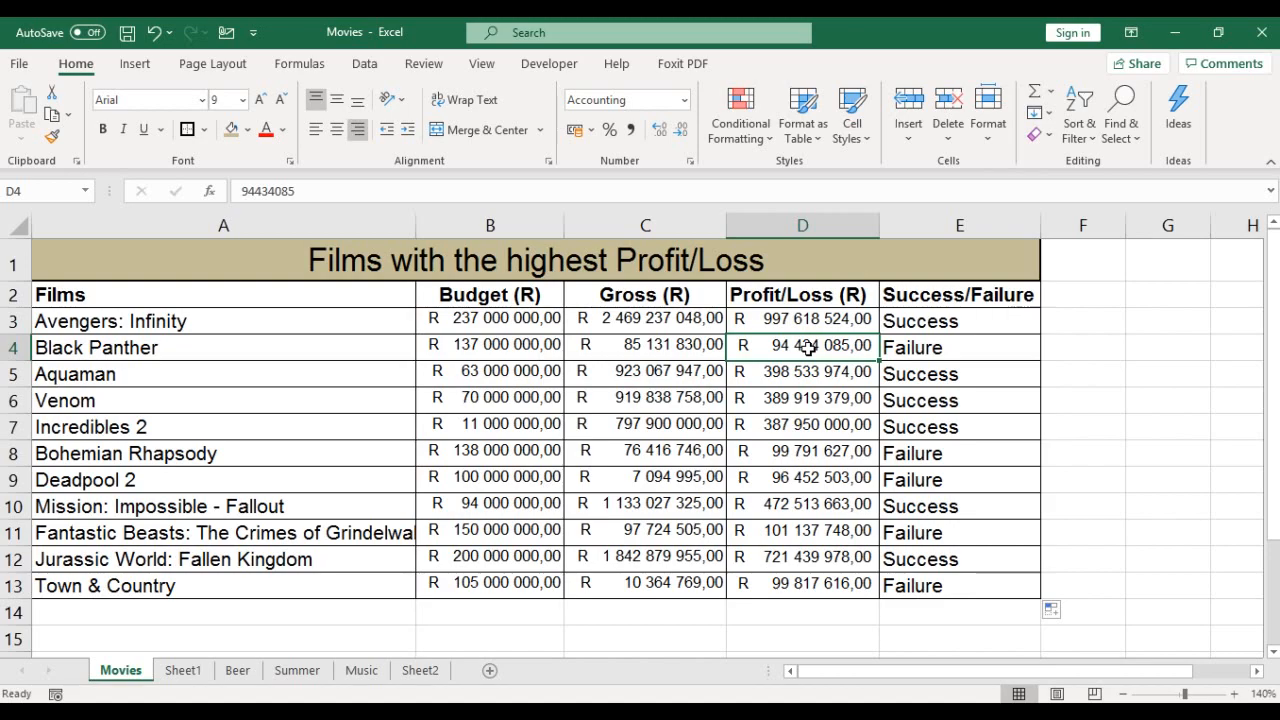
pyautogui.click(266, 129)
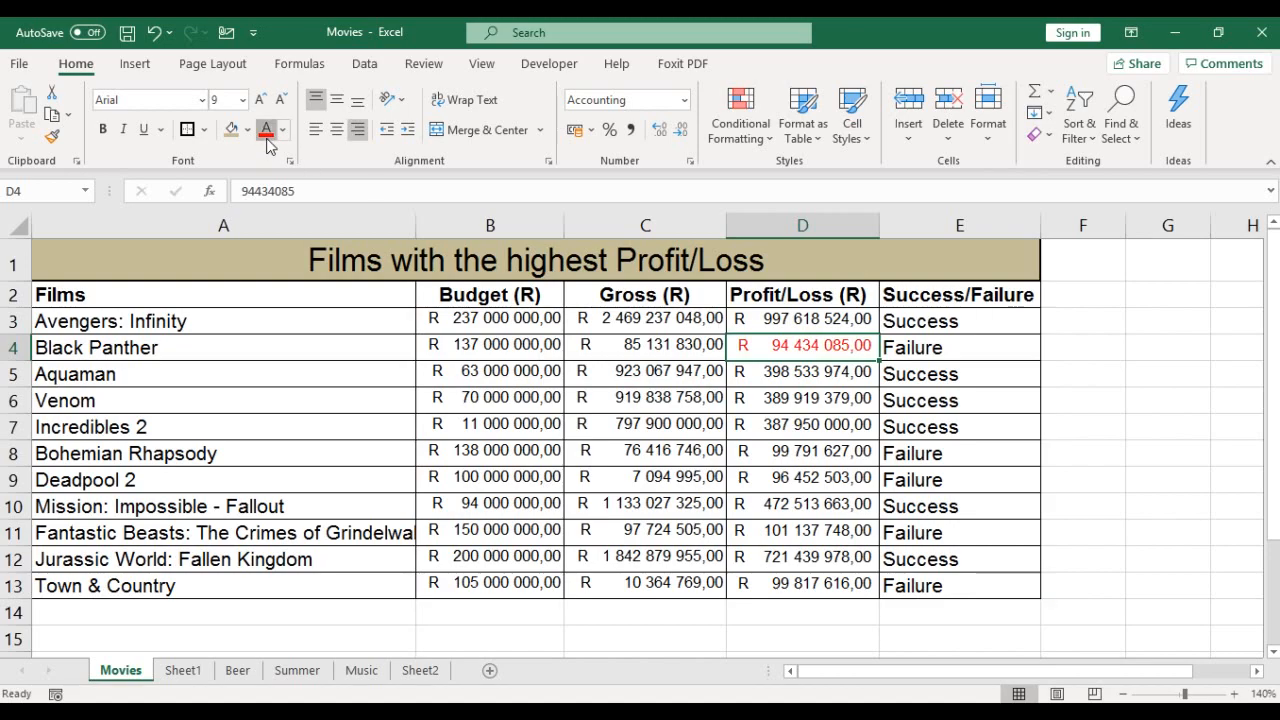
pyautogui.click(960, 360)
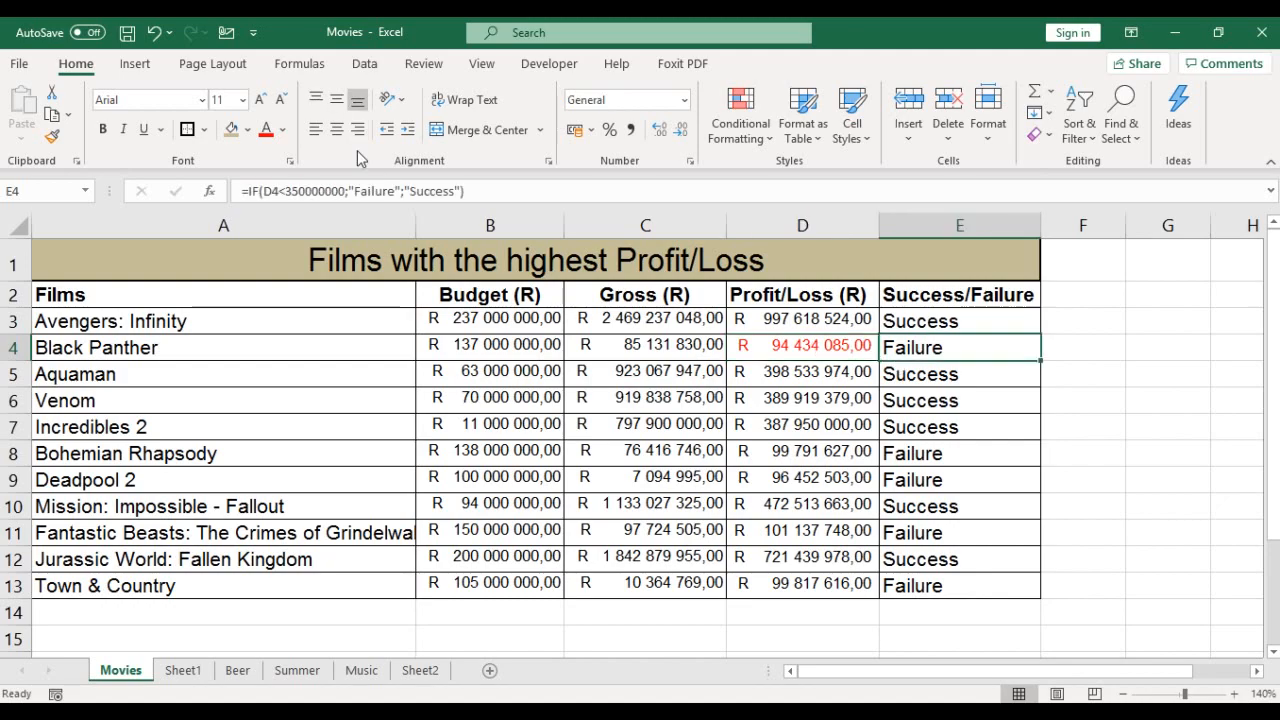
pyautogui.click(266, 129)
# Check the Aquaman and Venom rows, and apply a red font colour to Bohemian Rhapsody's Profit/Loss and Success/Failure cells, D8 and E8.
pyautogui.click(766, 374)
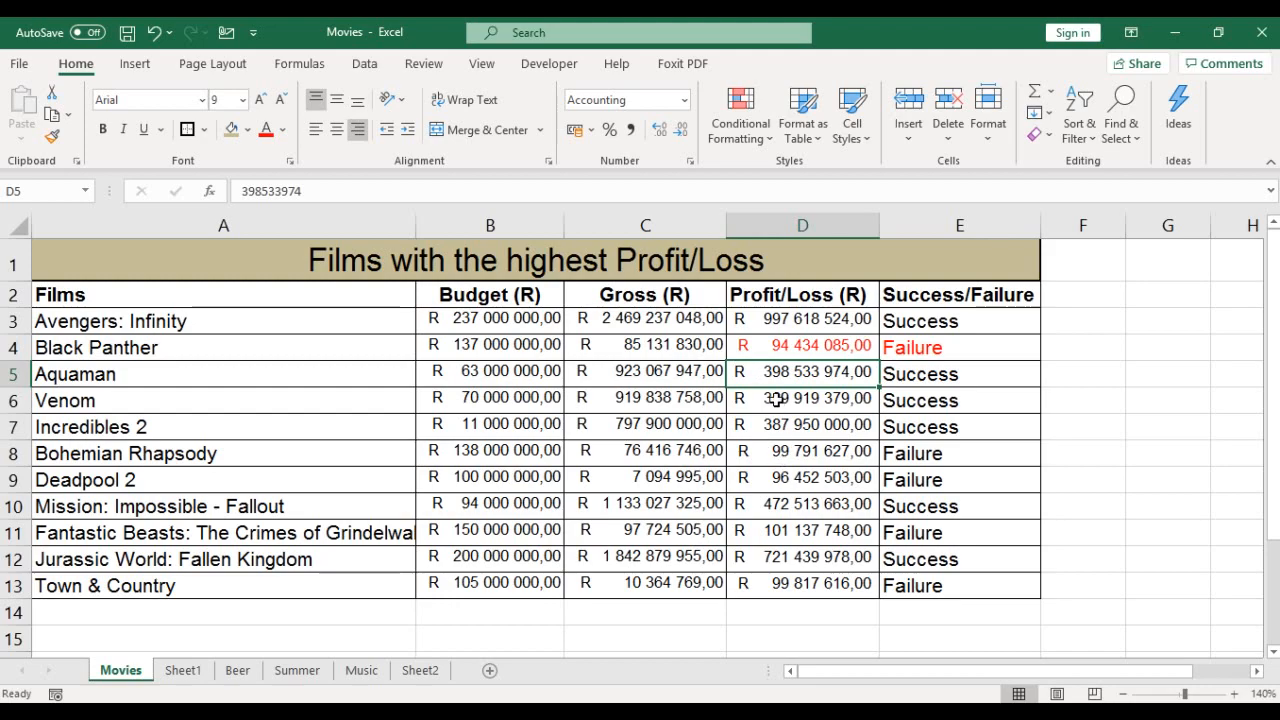
pyautogui.click(935, 378)
pyautogui.click(794, 402)
pyautogui.click(915, 406)
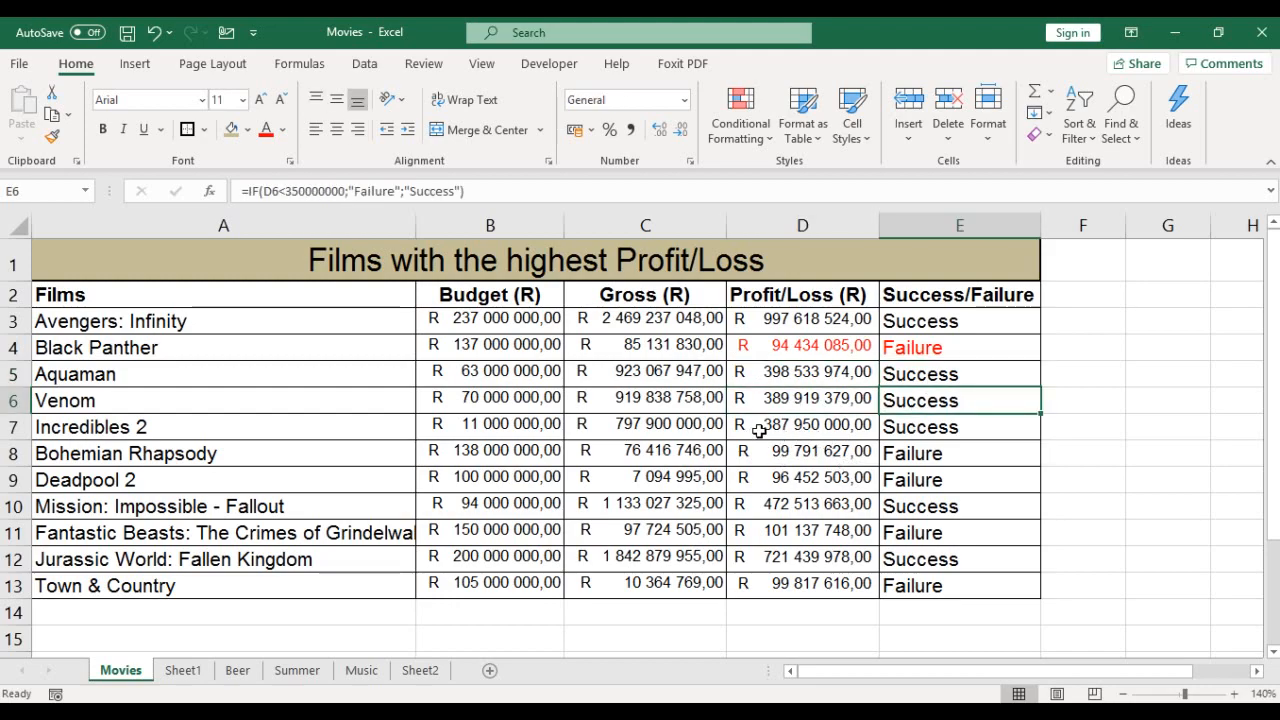
pyautogui.click(824, 451)
pyautogui.click(268, 135)
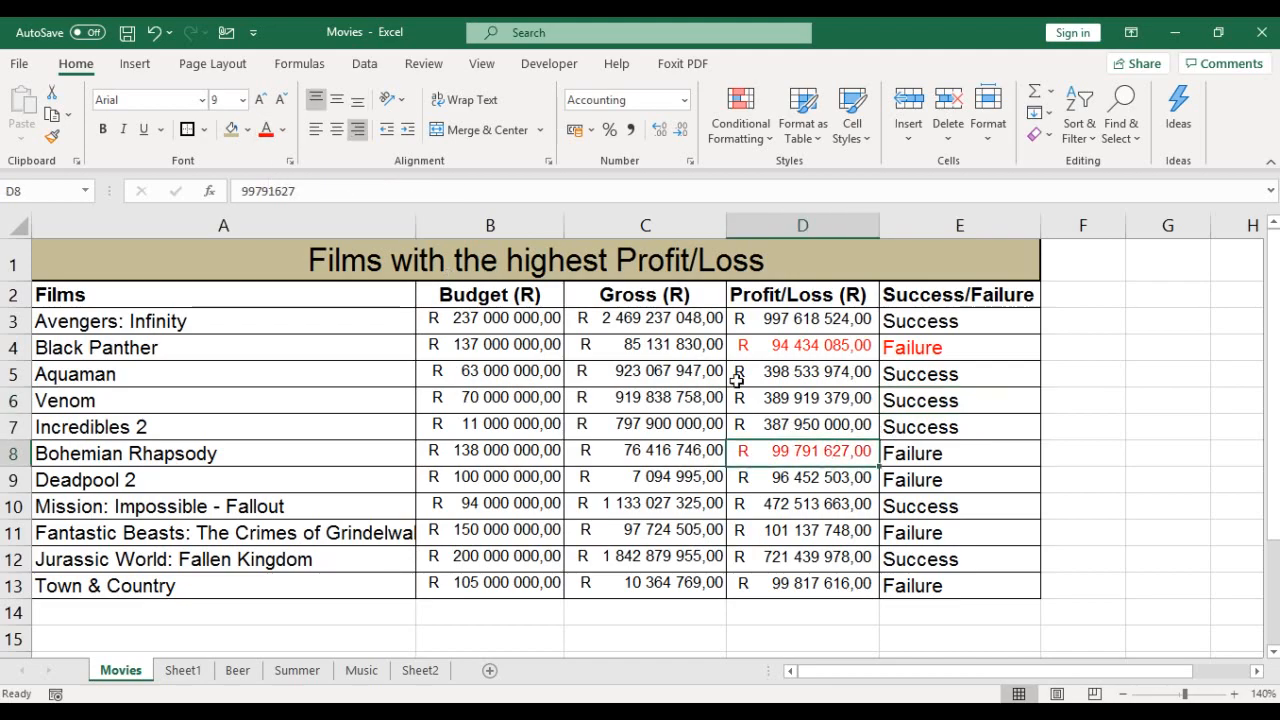
pyautogui.click(925, 455)
pyautogui.click(267, 133)
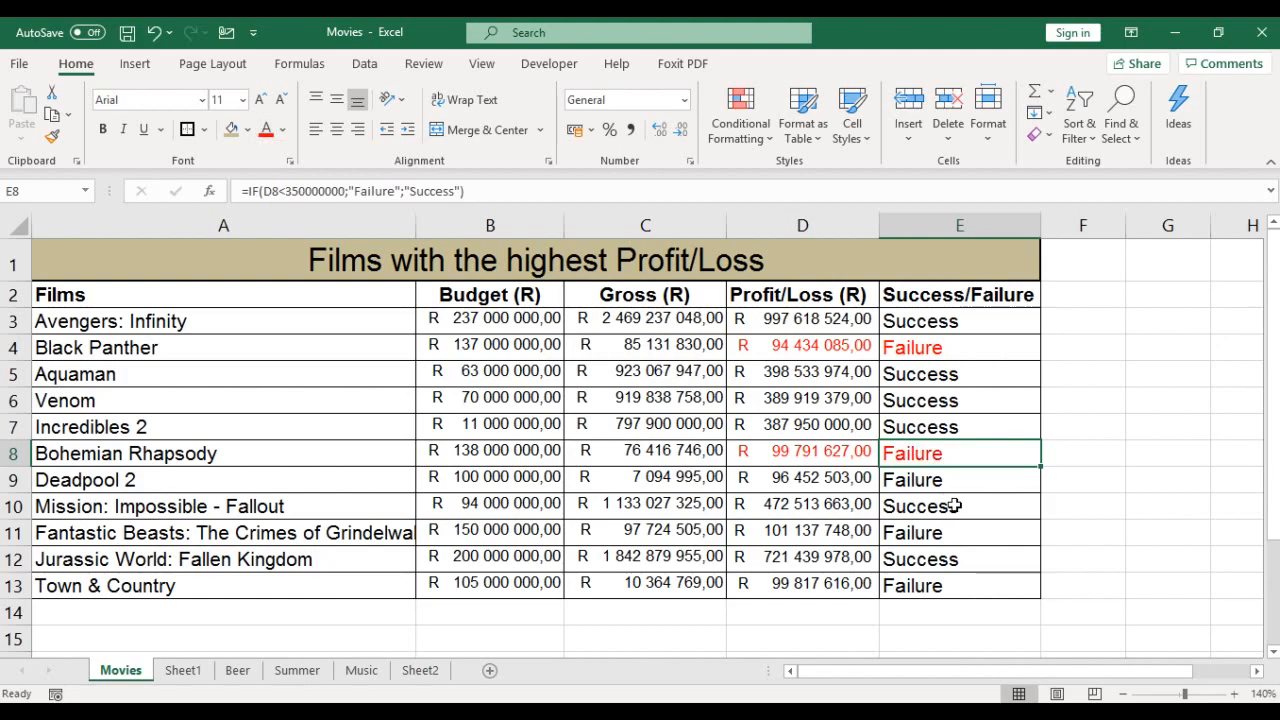
# Apply a red font colour to Deadpool 2's Profit/Loss and Success/Failure cells, D9 and E9.
pyautogui.click(823, 477)
pyautogui.click(281, 141)
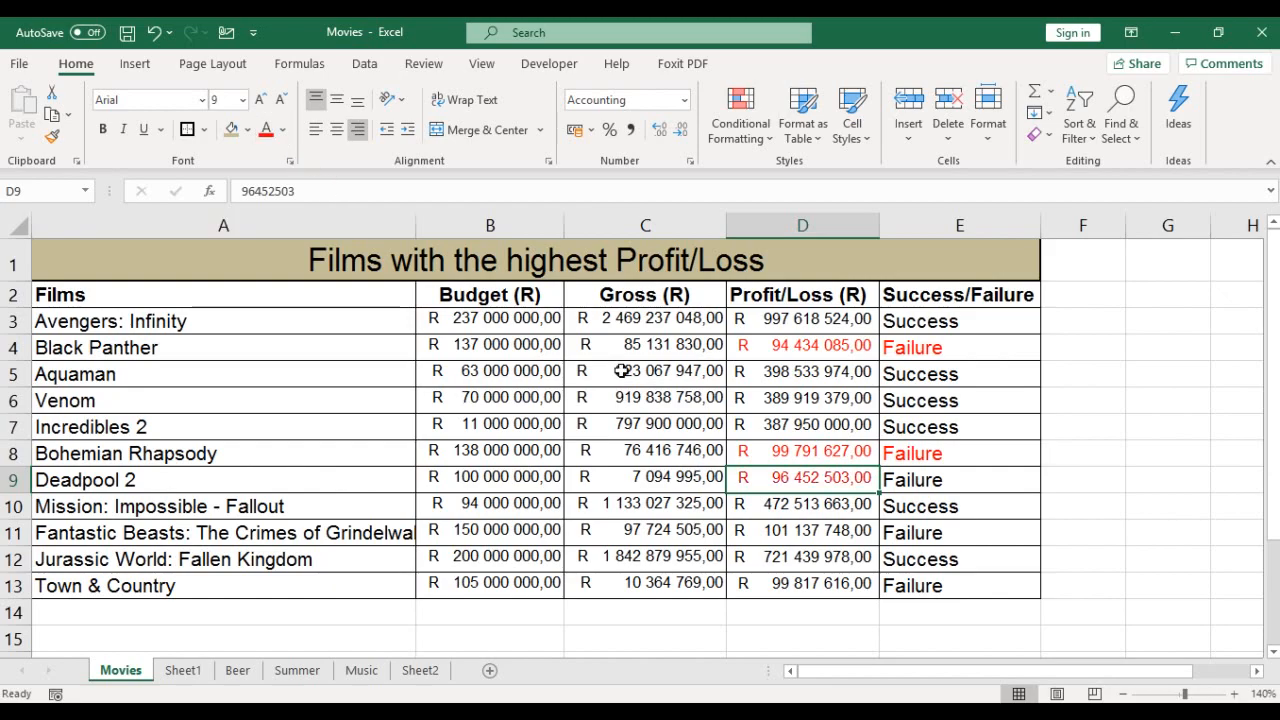
pyautogui.click(941, 485)
pyautogui.click(266, 130)
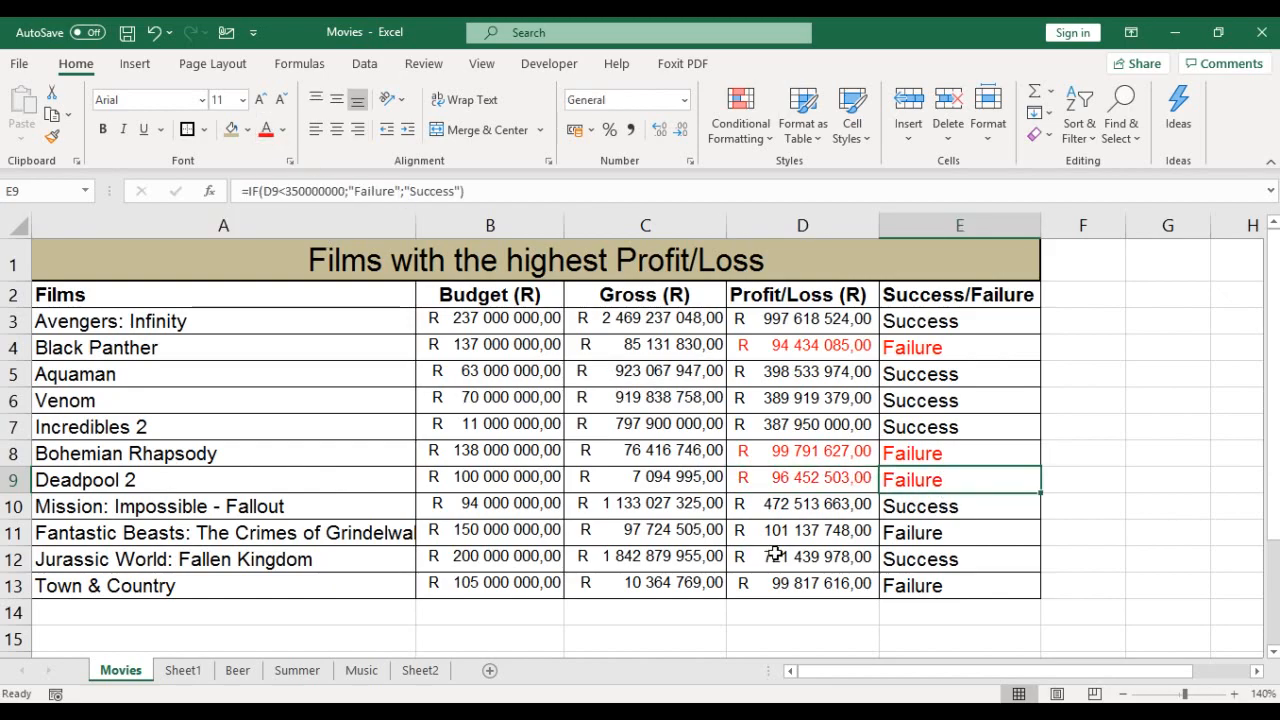
# Apply a red font colour to the Profit/Loss and Success/Failure cells of the Fantastic Beasts film, D11 and E11.
pyautogui.click(792, 532)
pyautogui.click(266, 130)
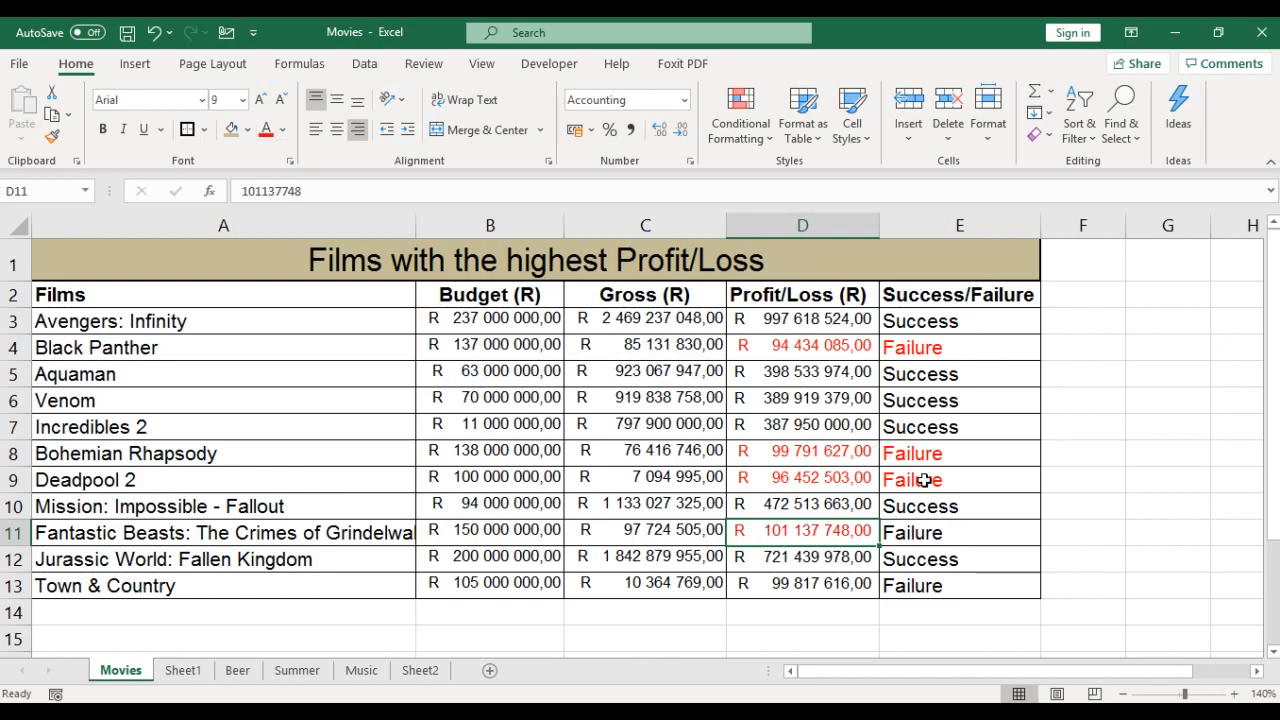
pyautogui.click(937, 534)
pyautogui.click(266, 130)
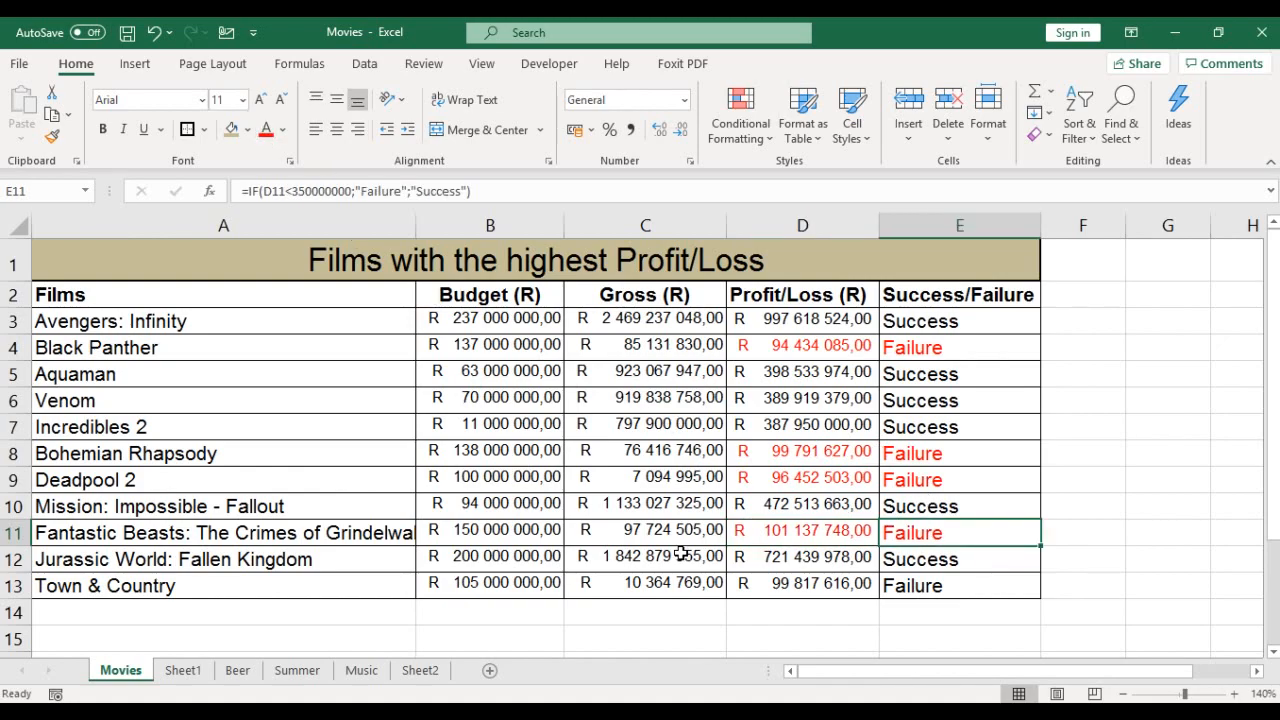
# Apply a red font colour to Town & Country's Profit/Loss and Success/Failure cells, D13 and E13.
pyautogui.click(742, 588)
pyautogui.click(266, 130)
pyautogui.click(1009, 598)
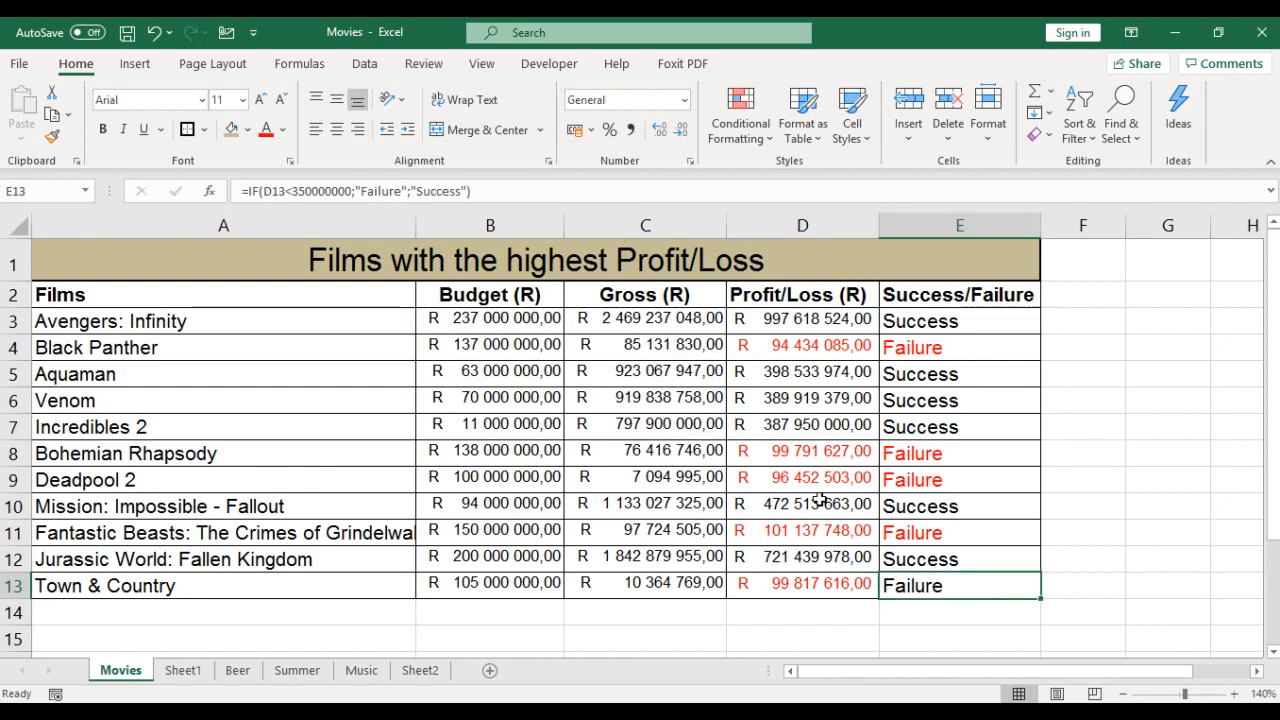
pyautogui.click(266, 130)
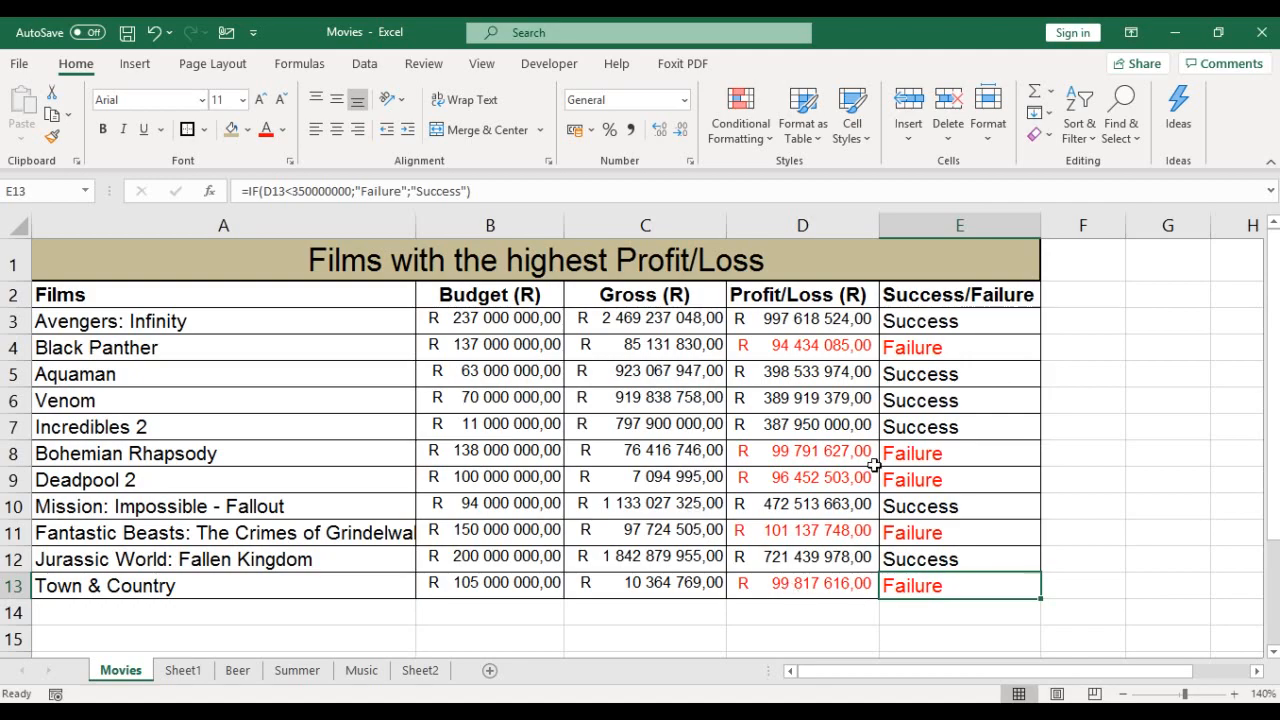
# Review the IF formula behind the Avengers: Infinity classification in E3.
pyautogui.click(1011, 321)
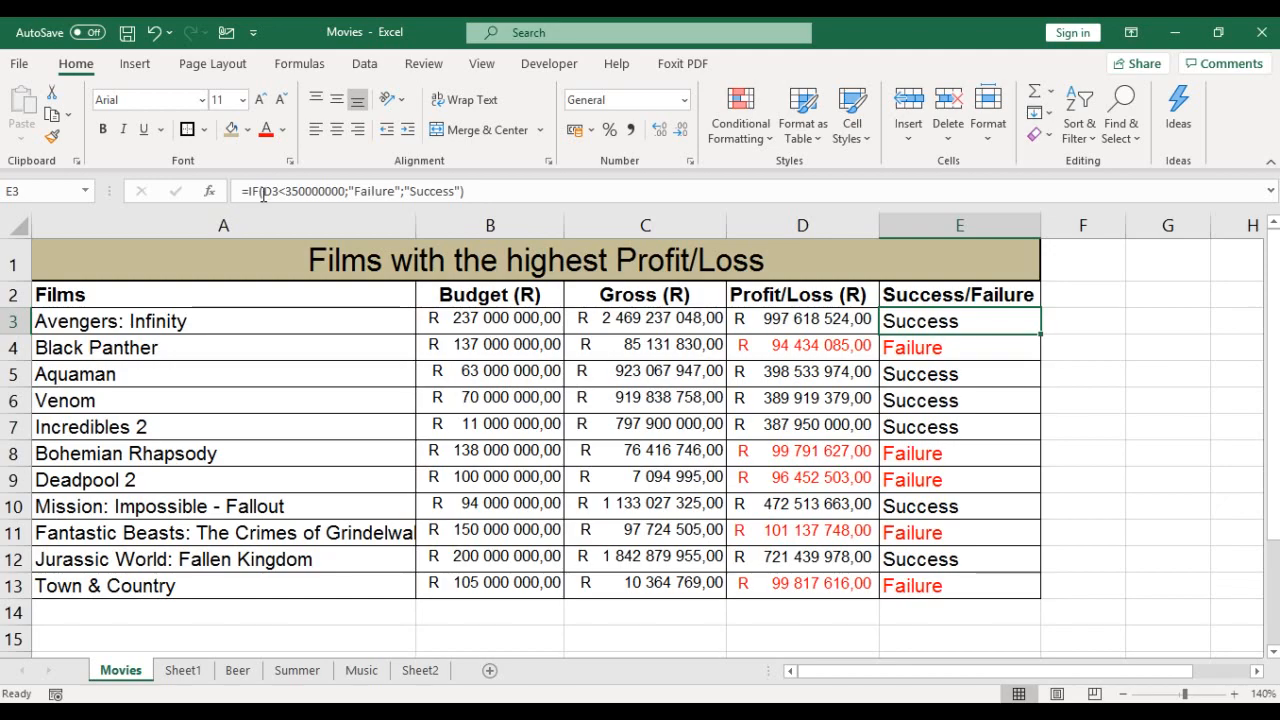